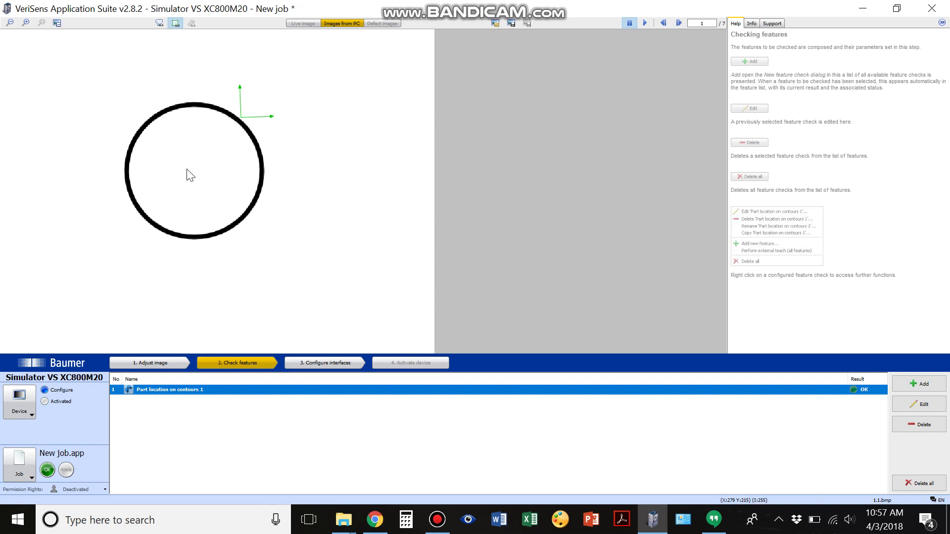
Step: Step through the PC images up to image 5 and return to image 1 to examine the part location tracking
left_click(679, 23)
left_click(679, 23)
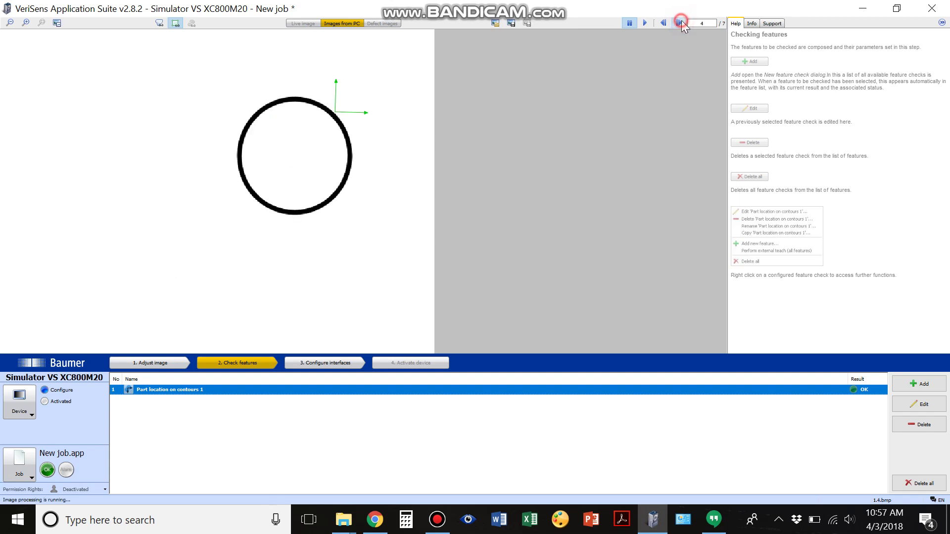
left_click(679, 23)
left_click(679, 22)
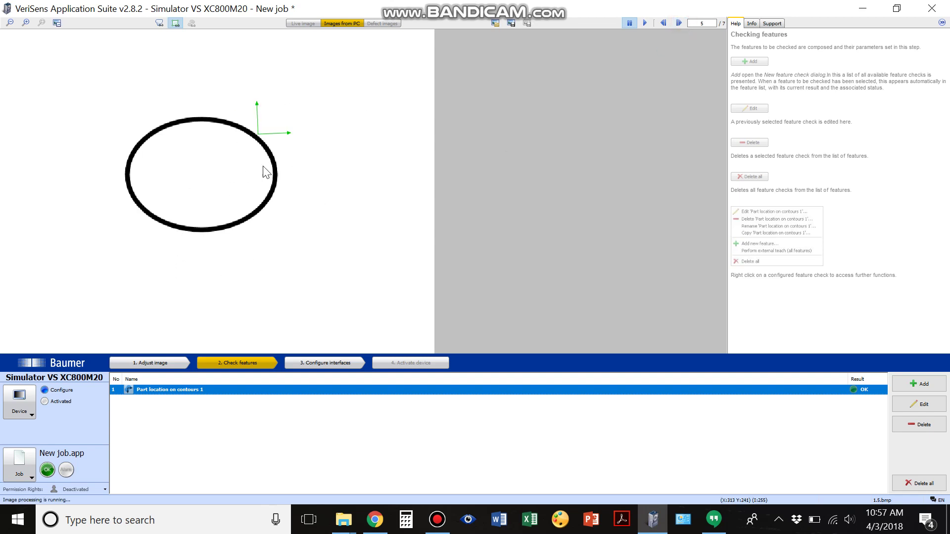
left_click(663, 24)
left_click(663, 24)
left_click(663, 23)
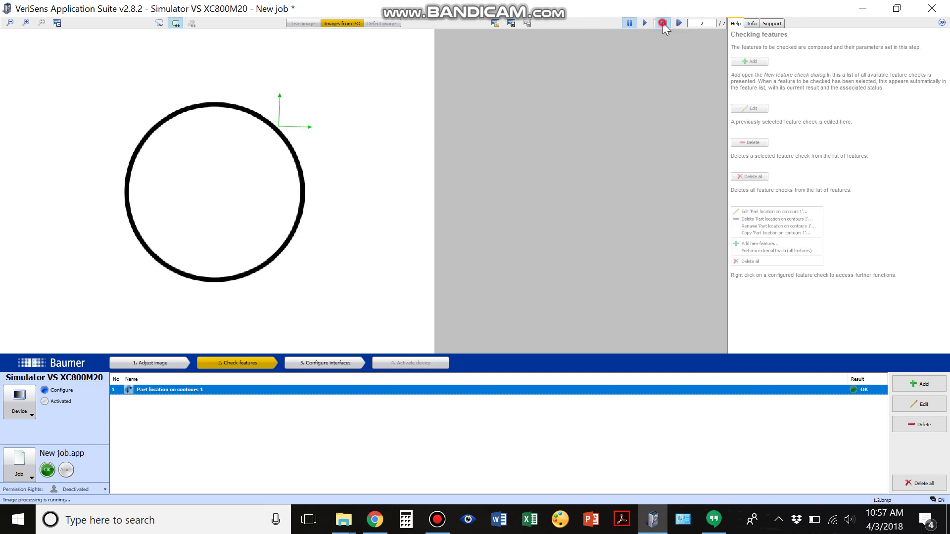
left_click(663, 24)
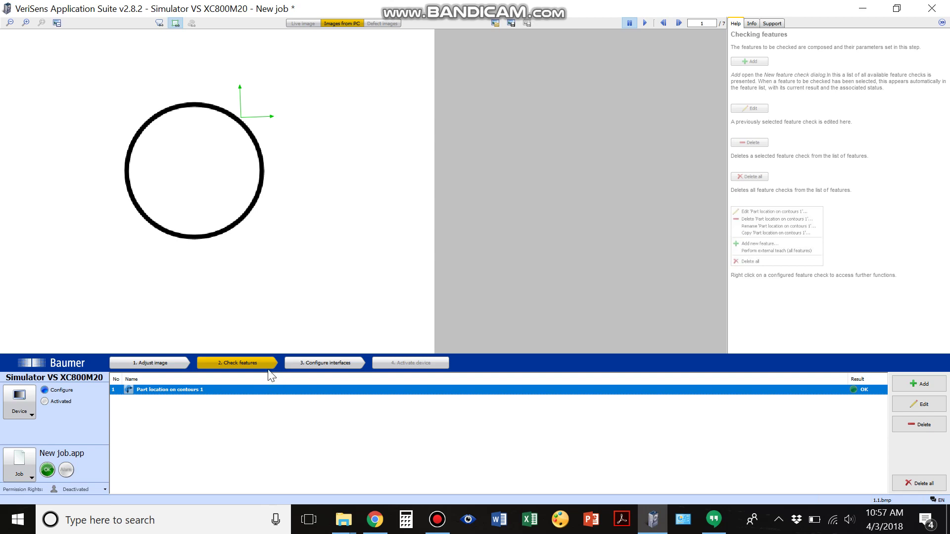
Step: Add a Circle geometry feature check and place its annular search area over the black ring
left_click(910, 385)
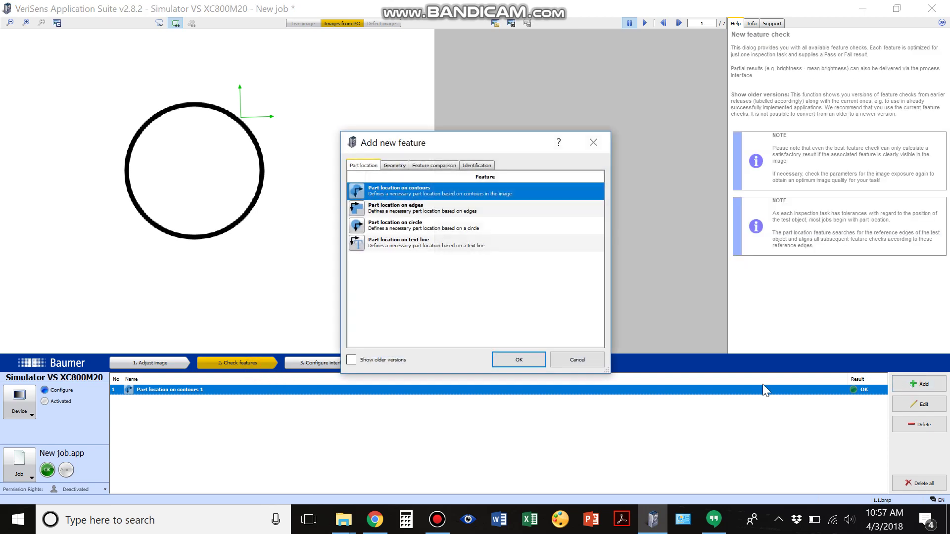
left_click(393, 166)
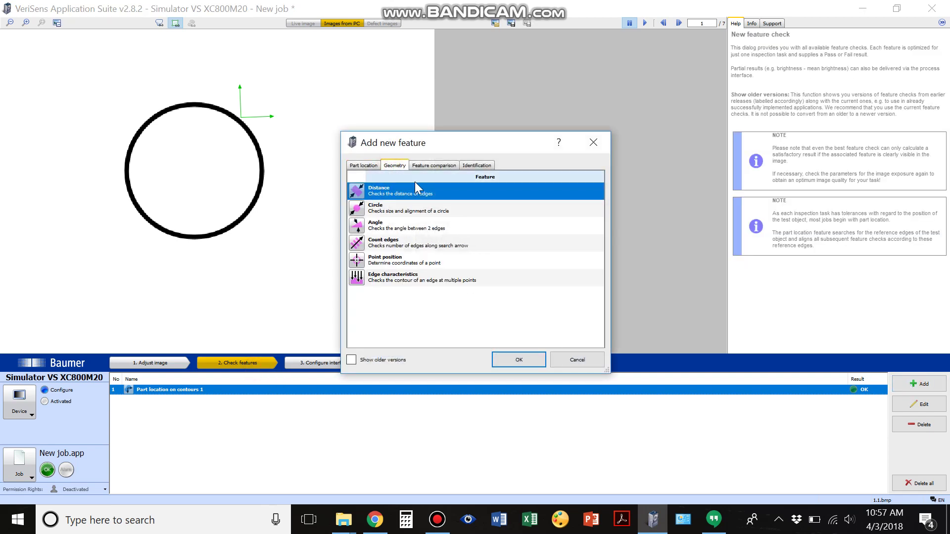
double_click(392, 208)
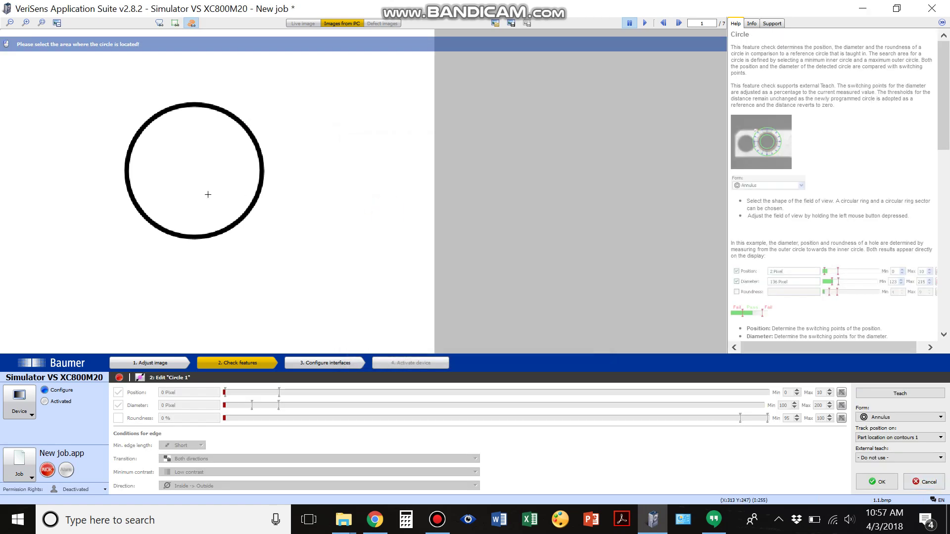
left_click(203, 177)
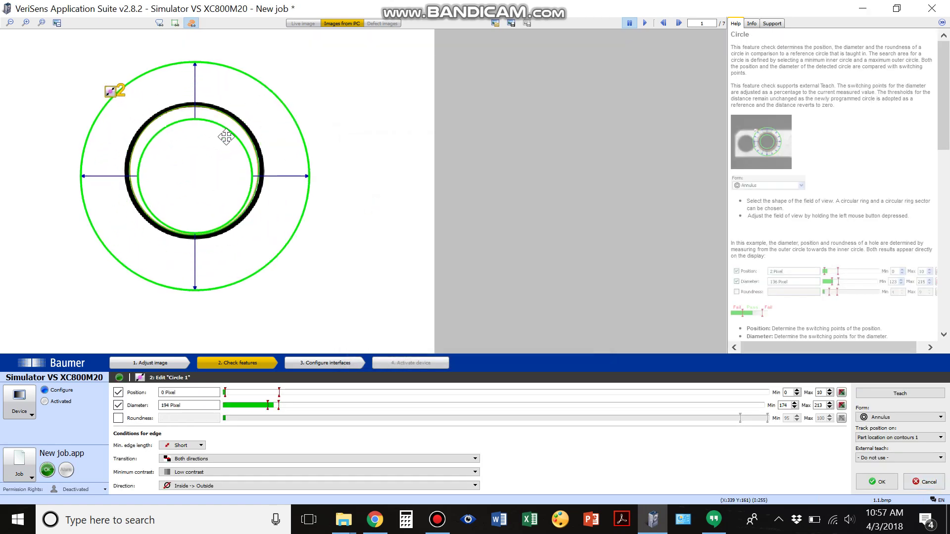
Step: Shrink the annulus's inner circle, centre it in the black ring, enlarge the outer circle, and accept the Circle check
left_click_drag(227, 131, 199, 156)
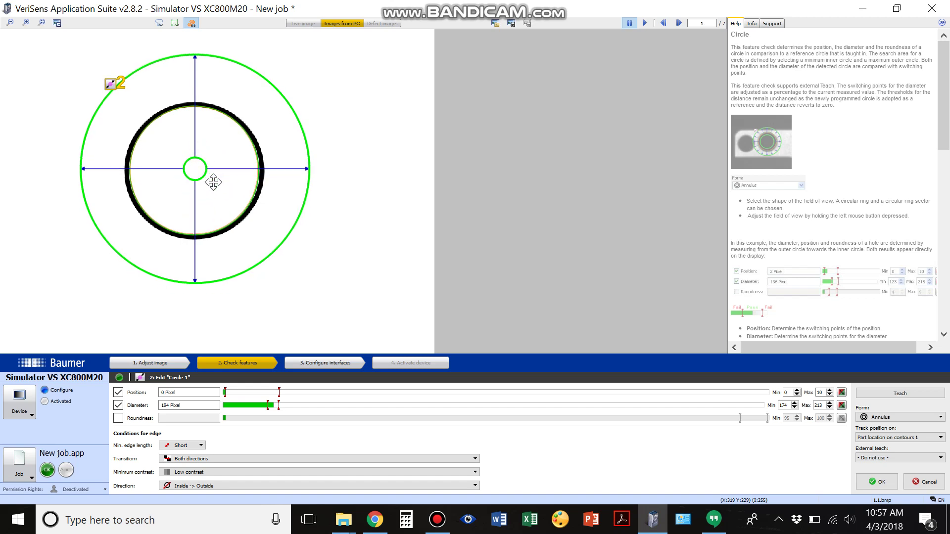
left_click_drag(204, 169, 198, 171)
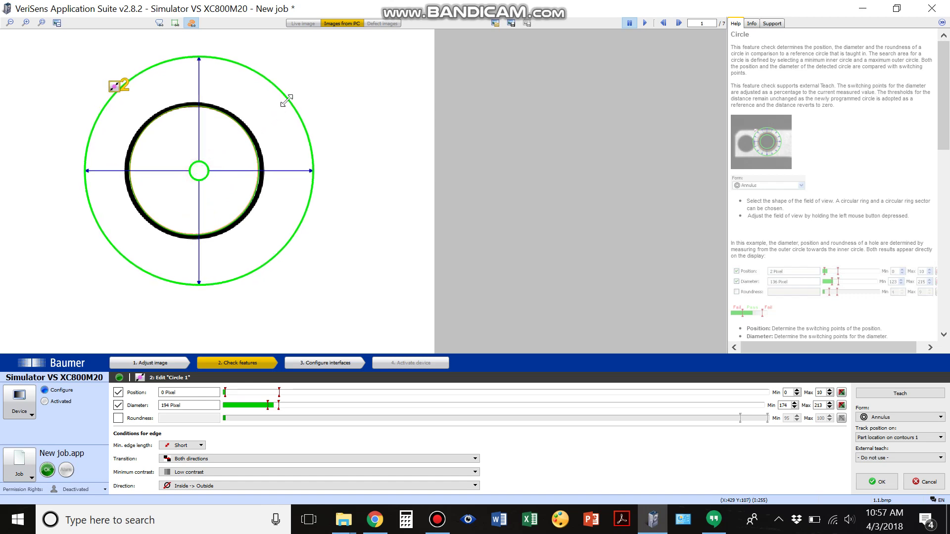
left_click_drag(286, 101, 315, 81)
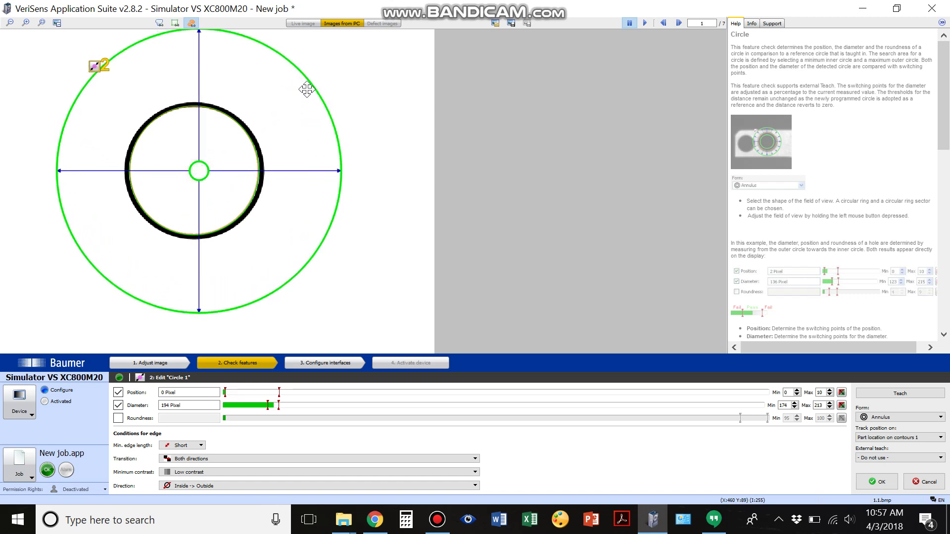
left_click(878, 482)
Step: Cycle through all seven images back to image 1 to examine the Circle check's result on each
left_click(678, 24)
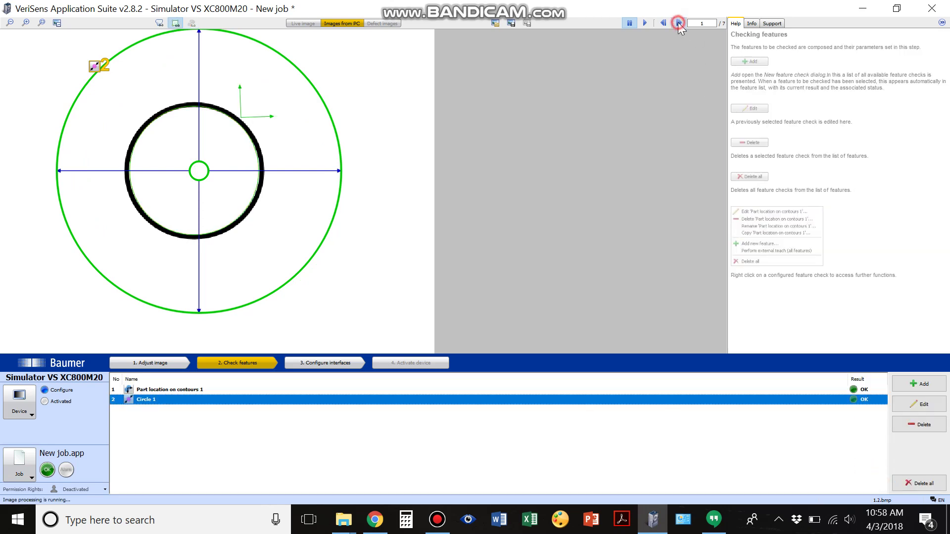
left_click(678, 23)
left_click(679, 23)
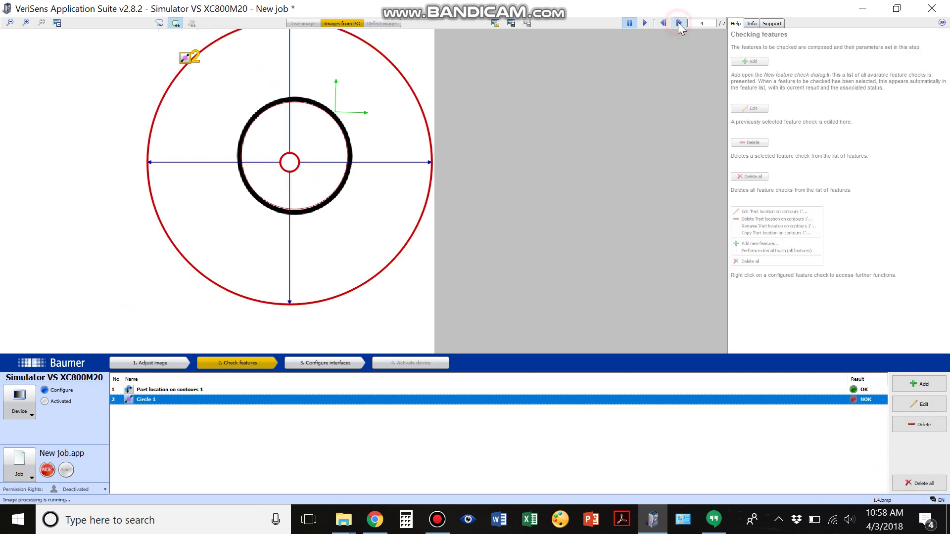
left_click(678, 23)
left_click(678, 23)
left_click(678, 23)
left_click(678, 23)
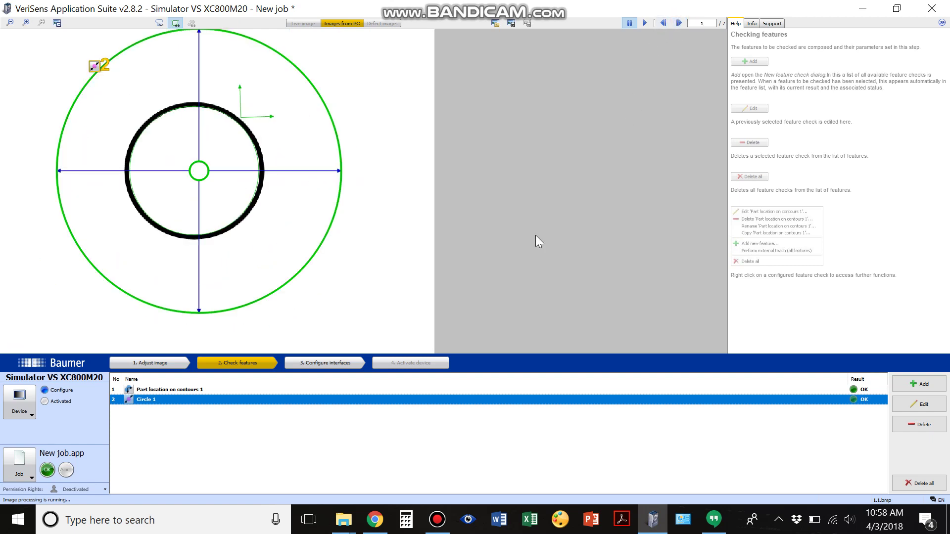
Step: Reopen the Circle 1 check for editing and disable its position criterion, keeping only the diameter enabled
double_click(154, 401)
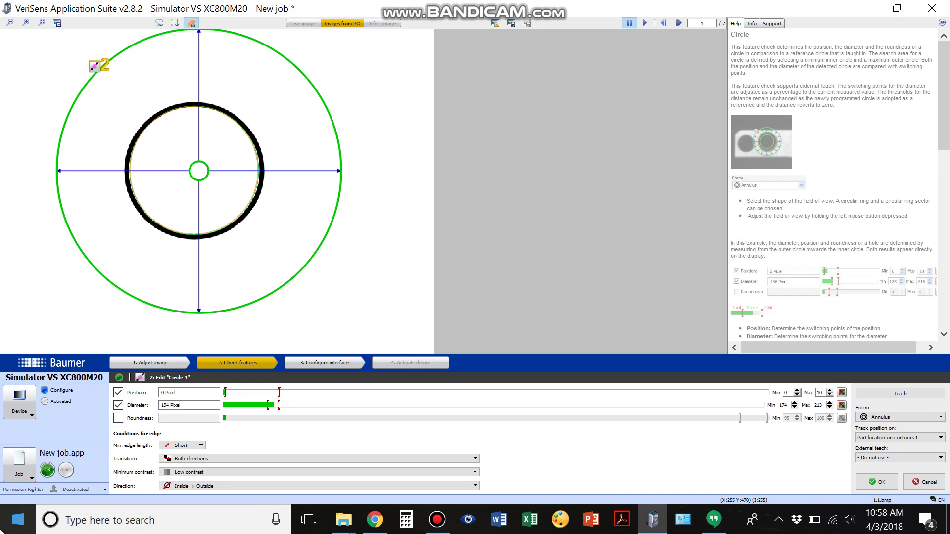
left_click(118, 393)
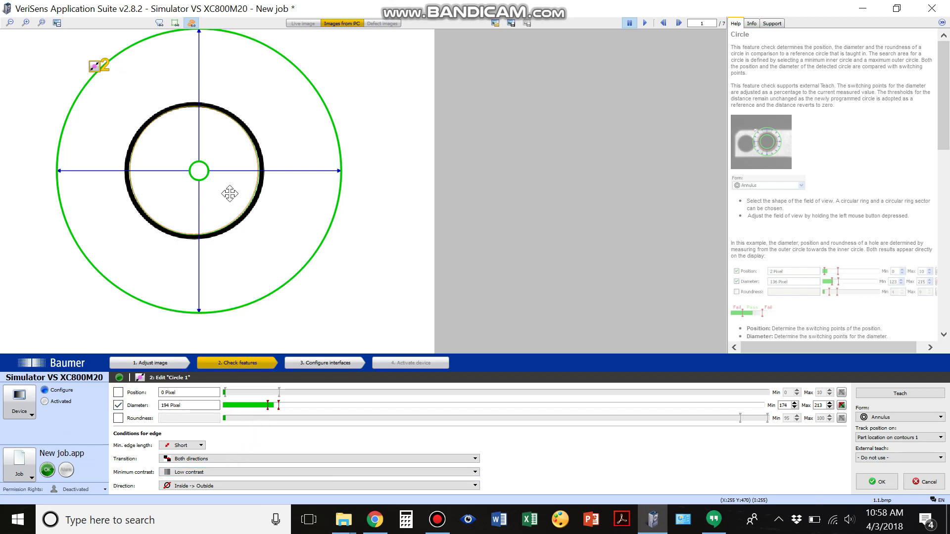
Step: Set the Circle check's edge transition to Bright to dark, with the ring's edge shown enlarged
left_click(24, 23)
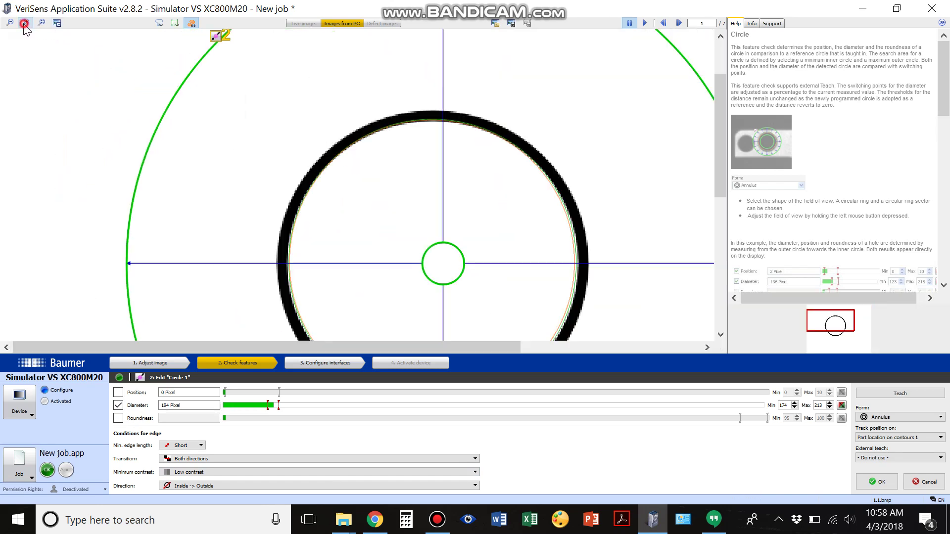
left_click(24, 23)
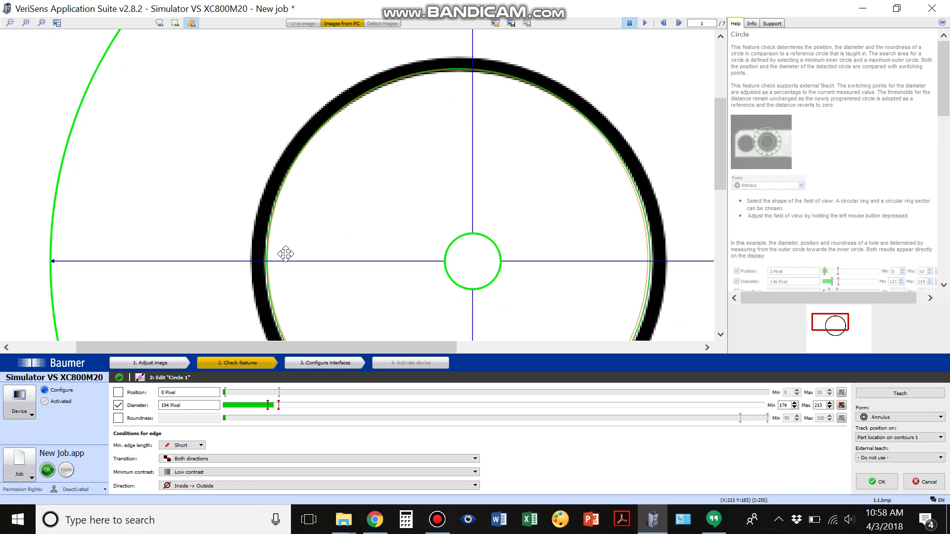
scroll(286, 254, "down", 3)
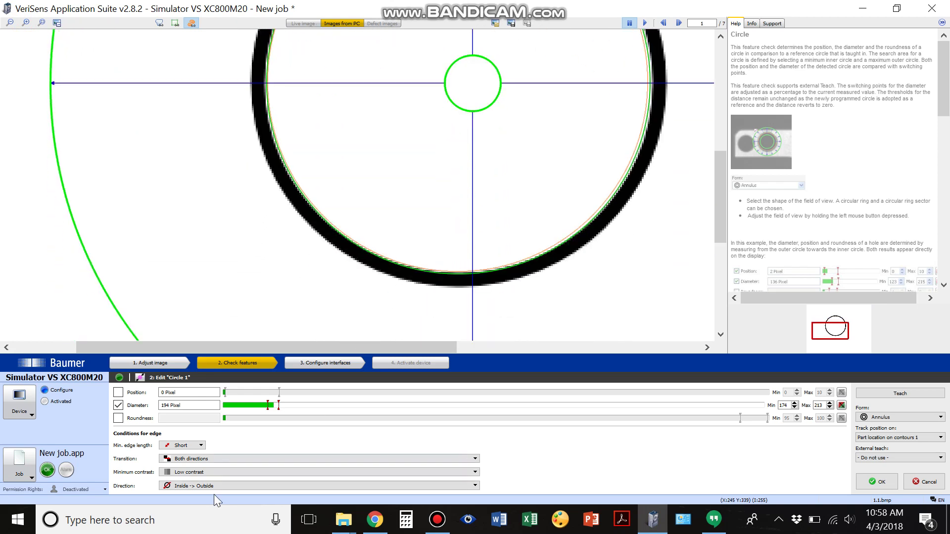
left_click(196, 461)
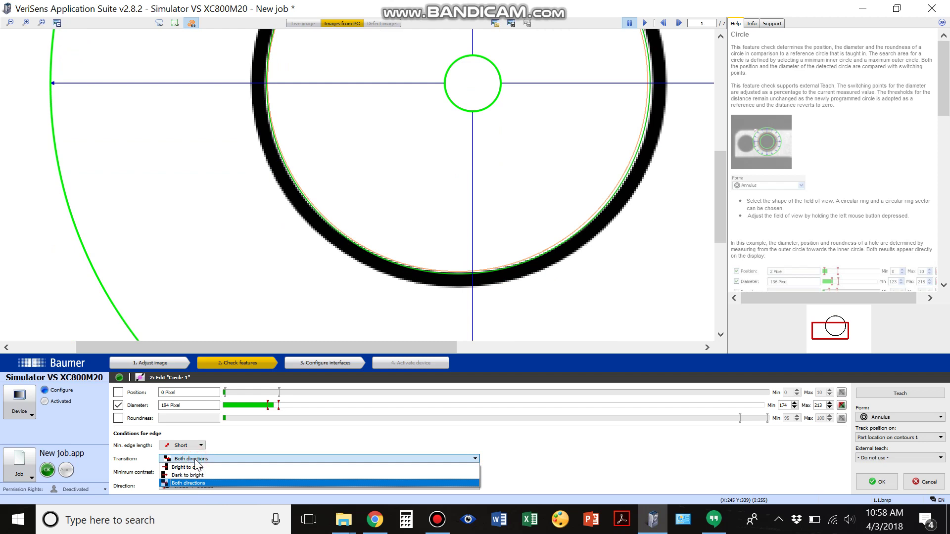
left_click(194, 462)
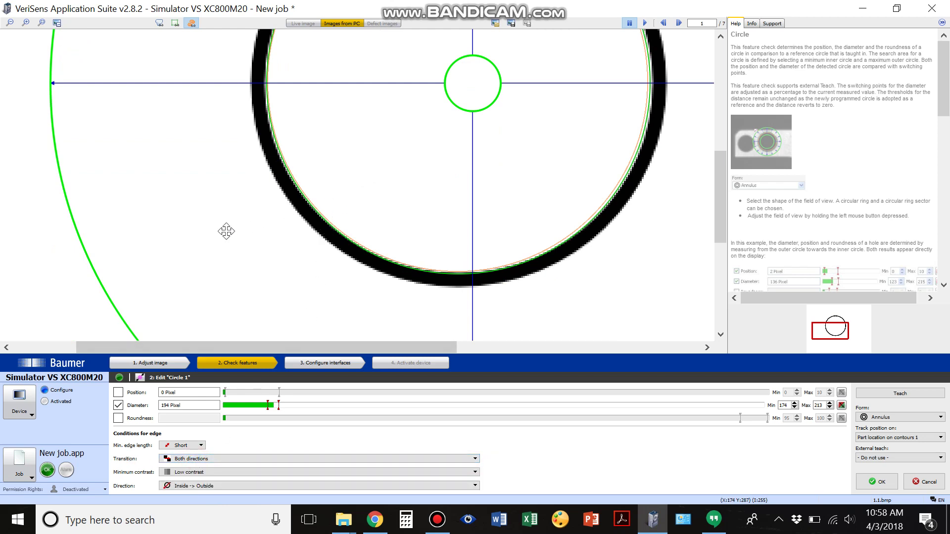
left_click(189, 461)
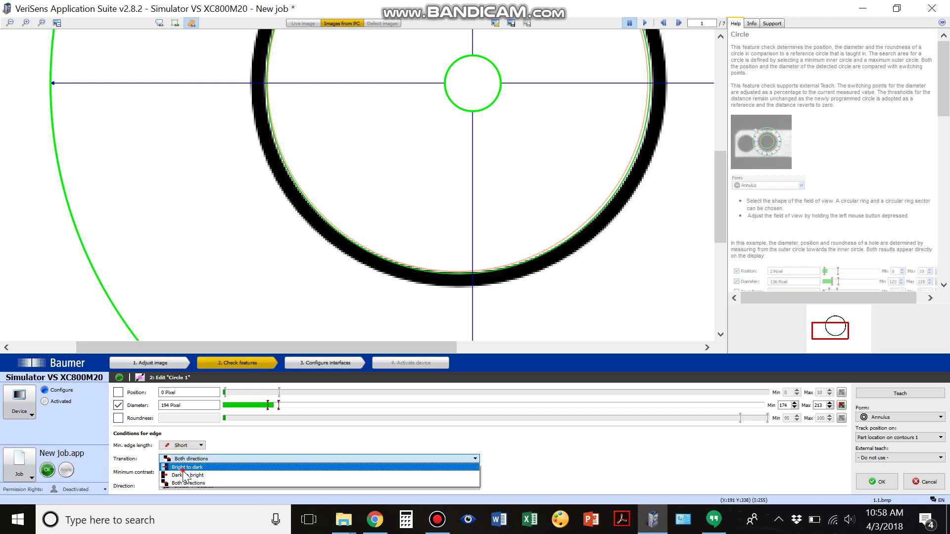
left_click(183, 467)
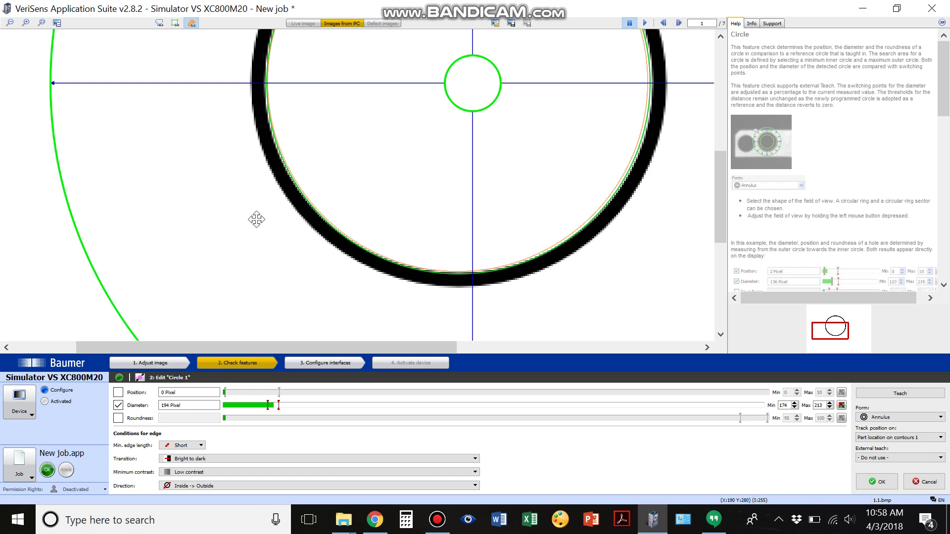
Step: Try the Dark to bright edge transition on the Circle check and return the setting to Bright to dark
left_click(183, 460)
left_click(184, 477)
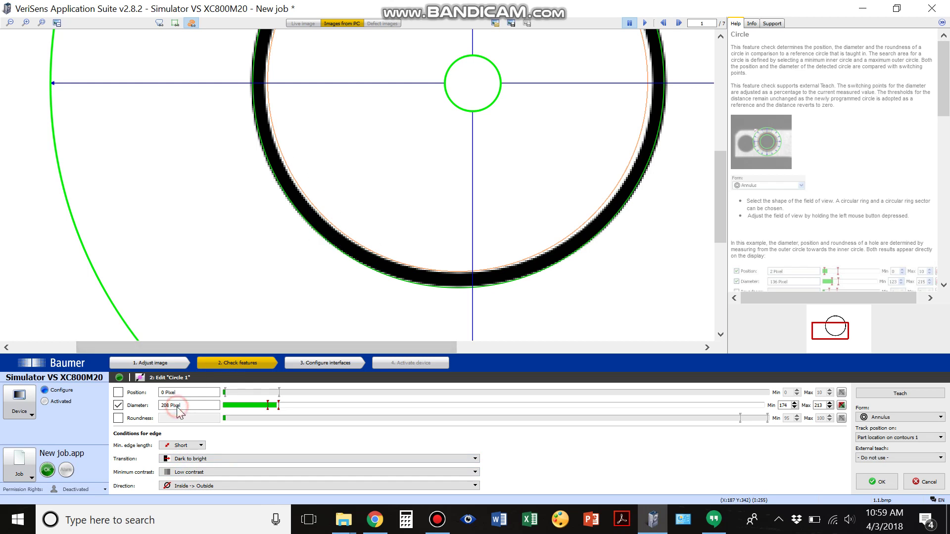
left_click(192, 459)
left_click(185, 468)
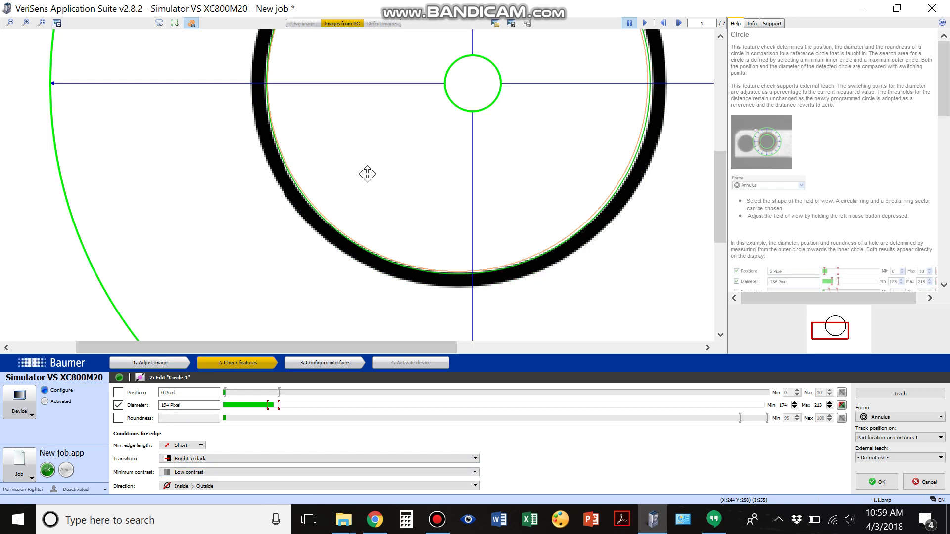
Step: Set the Circle check's edge search direction to Outside -> Inside
scroll(346, 169, "up", 2)
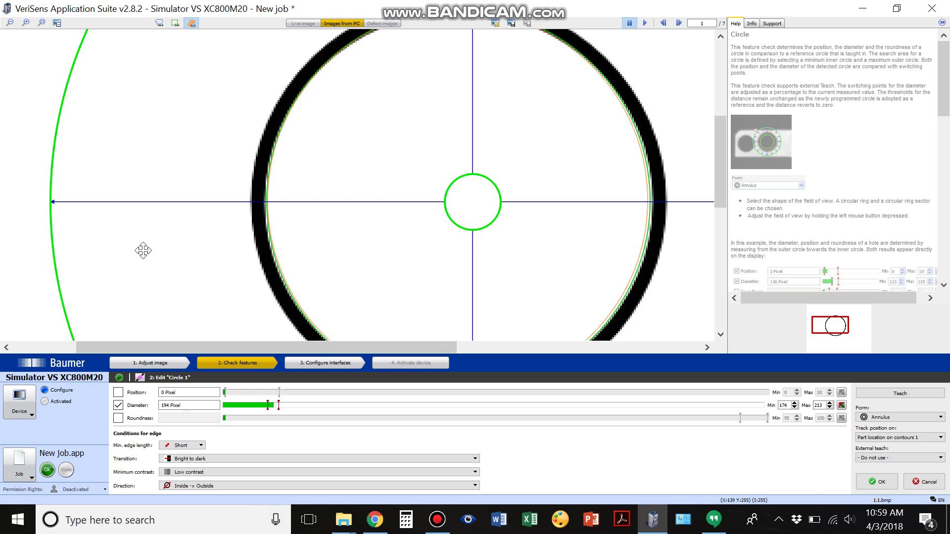
scroll(51, 214, "up", 4)
scroll(49, 227, "down", 3)
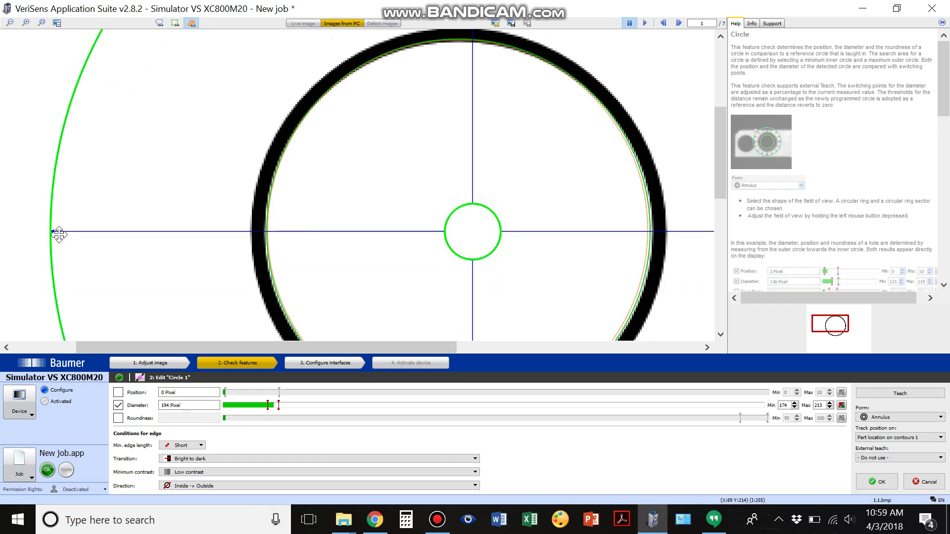
left_click(180, 487)
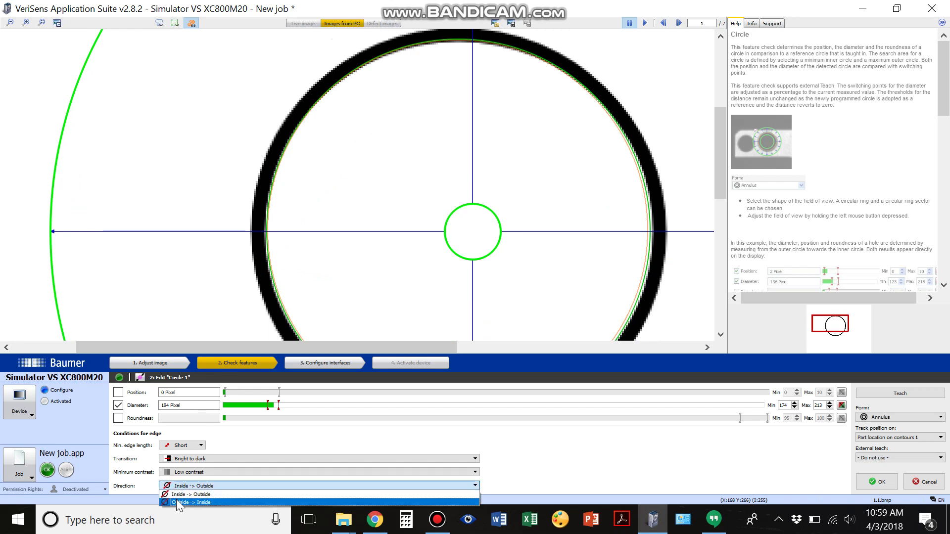
left_click(177, 502)
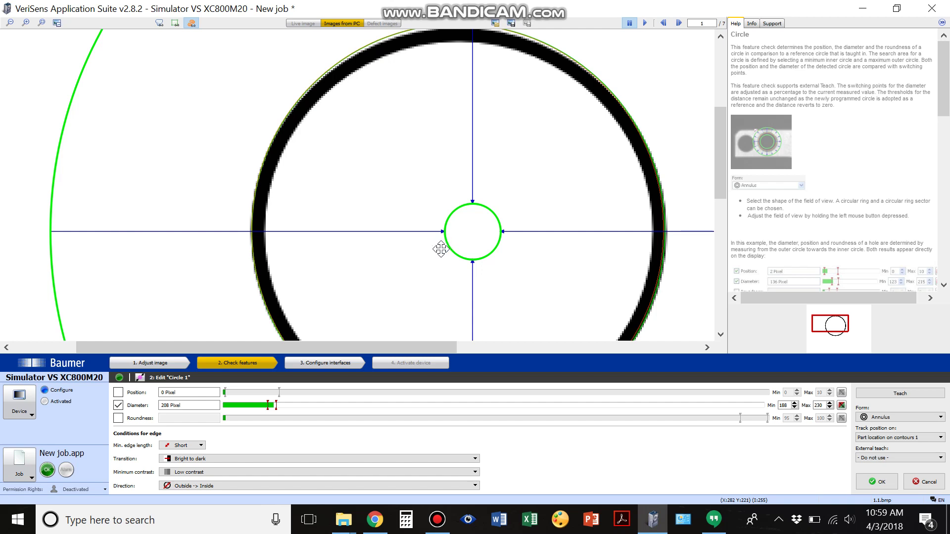
Step: Try the Dark to bright transition with the inward search and set the transition to Both directions
left_click(175, 460)
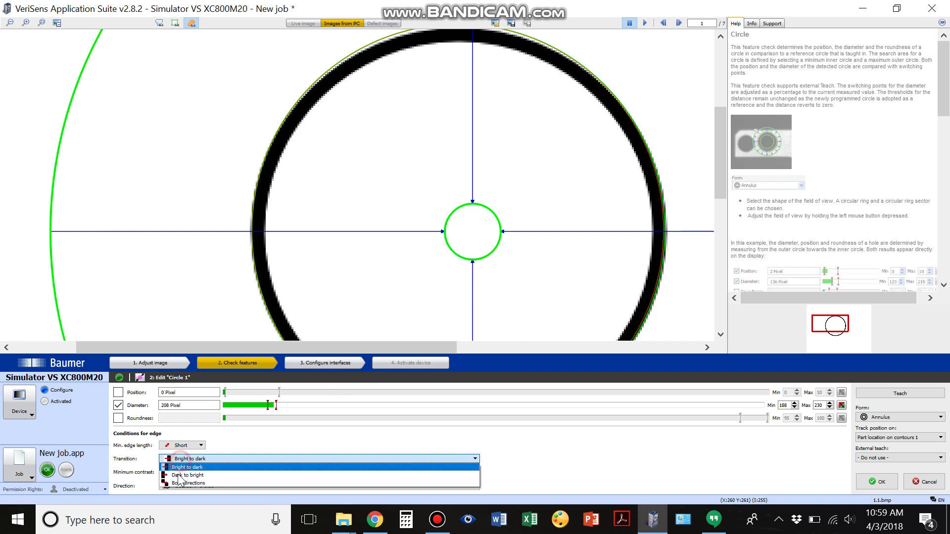
left_click(179, 476)
left_click(184, 458)
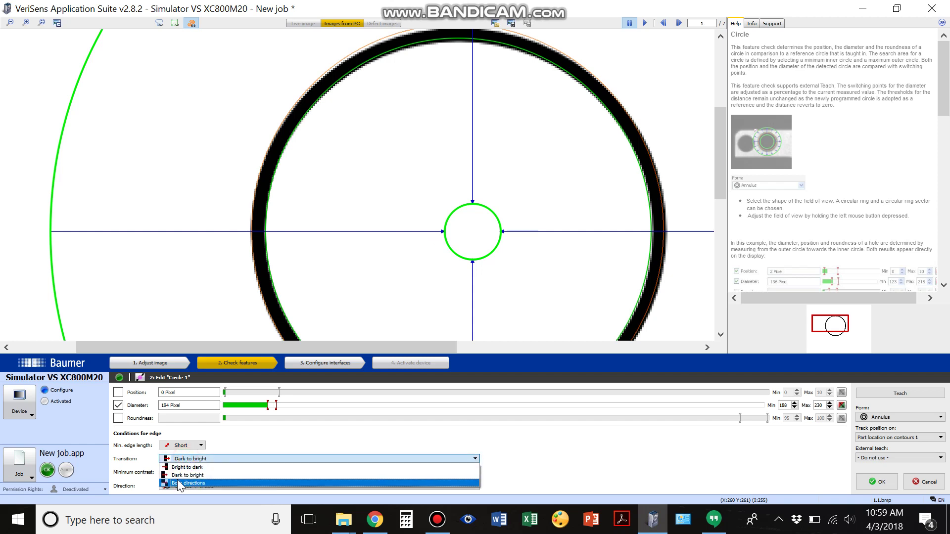
left_click(191, 483)
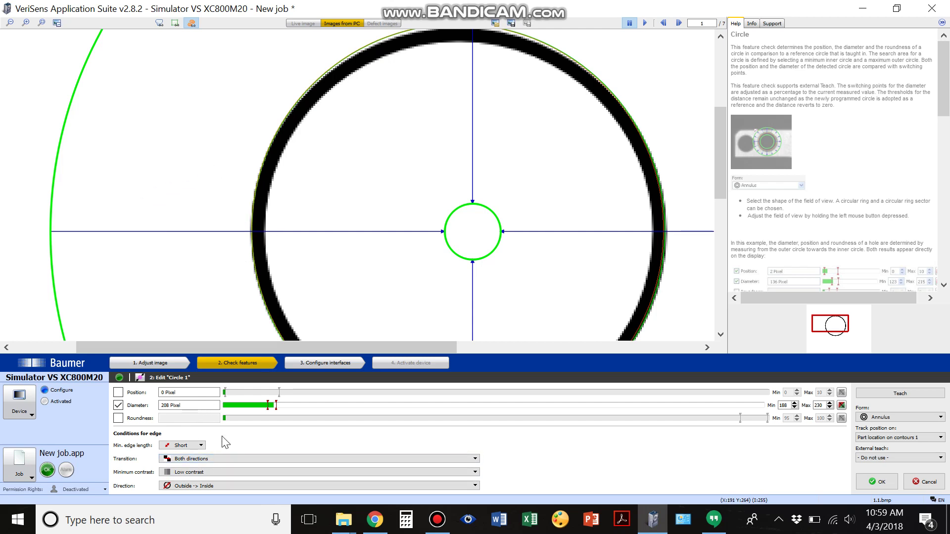
Step: Set the edge search direction back to Inside -> Outside and show more of the ring's search area
left_click(218, 486)
left_click(200, 493)
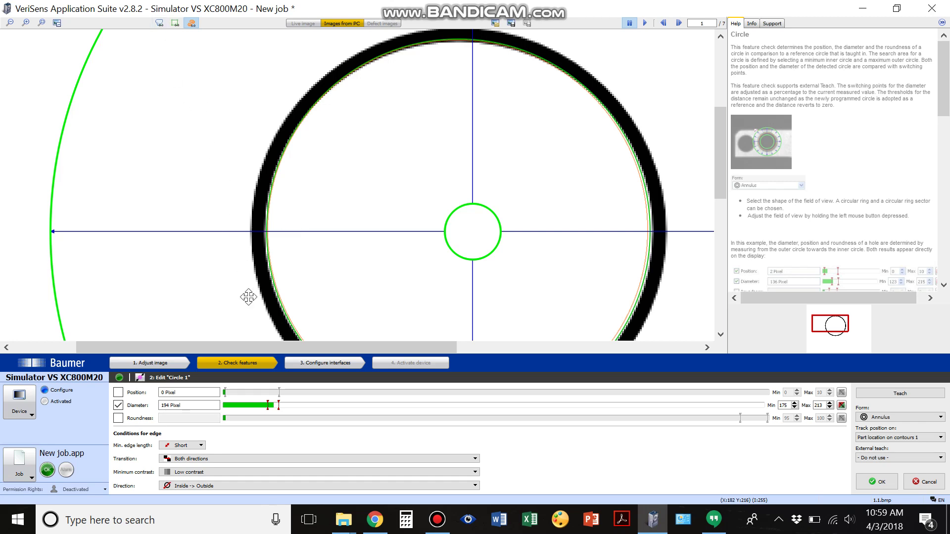
scroll(303, 300, "down", 2)
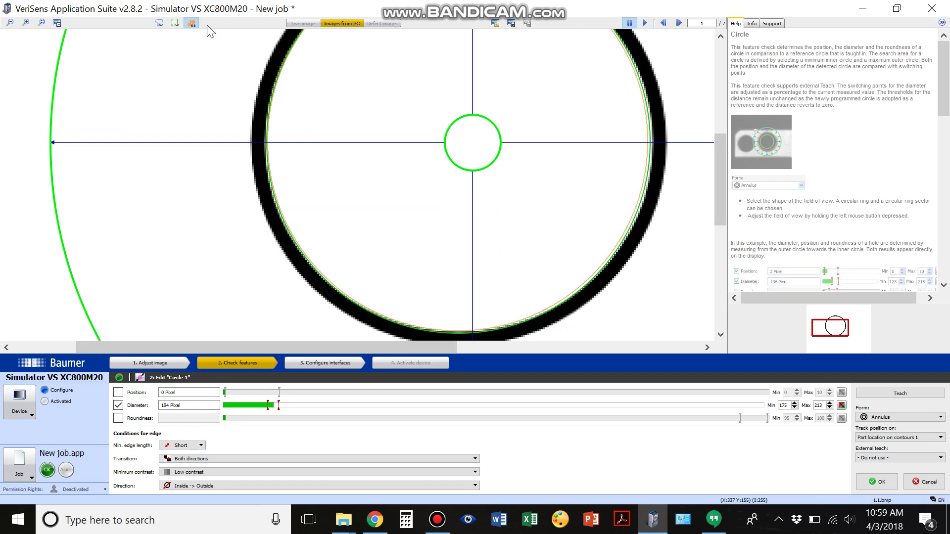
left_click(10, 23)
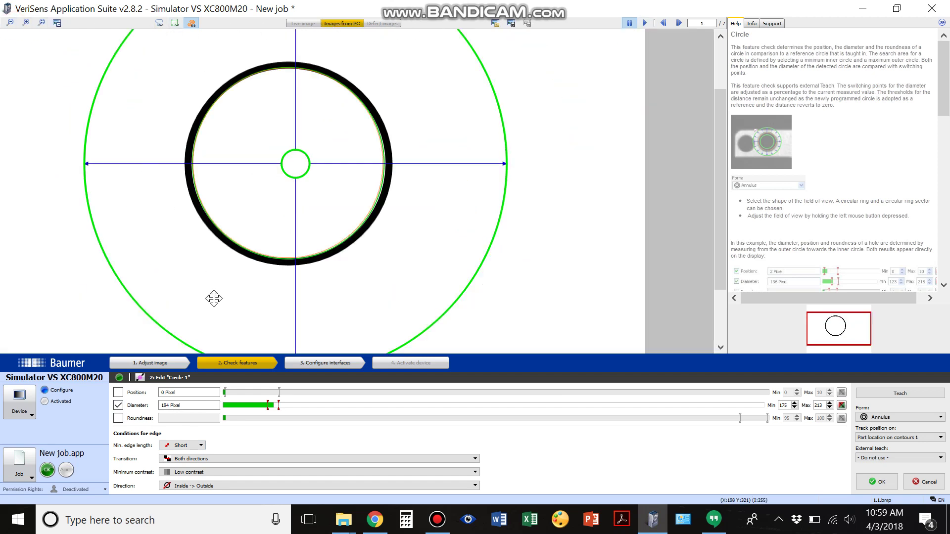
Step: Try the Long minimum edge length on the Circle check and return the setting to Short
left_click(183, 470)
left_click(181, 445)
left_click(181, 446)
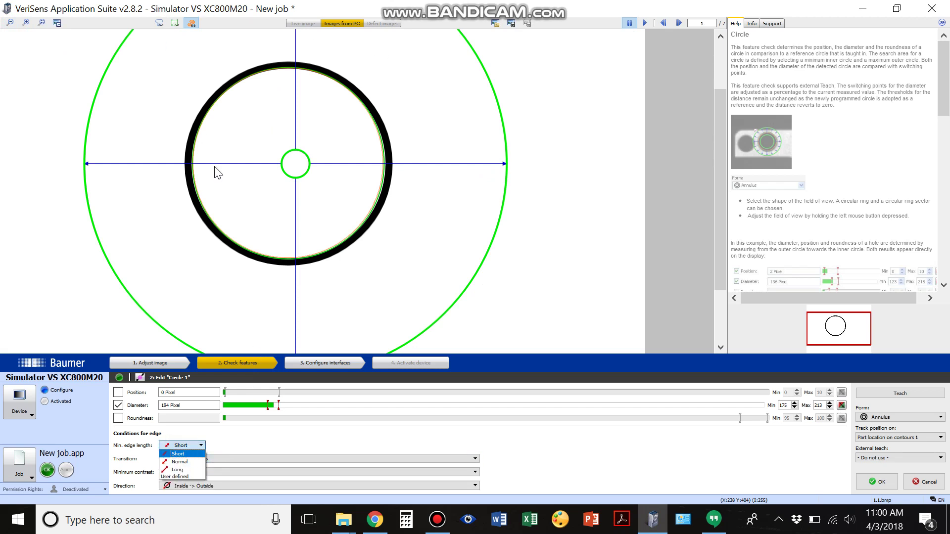
left_click(179, 454)
left_click(180, 445)
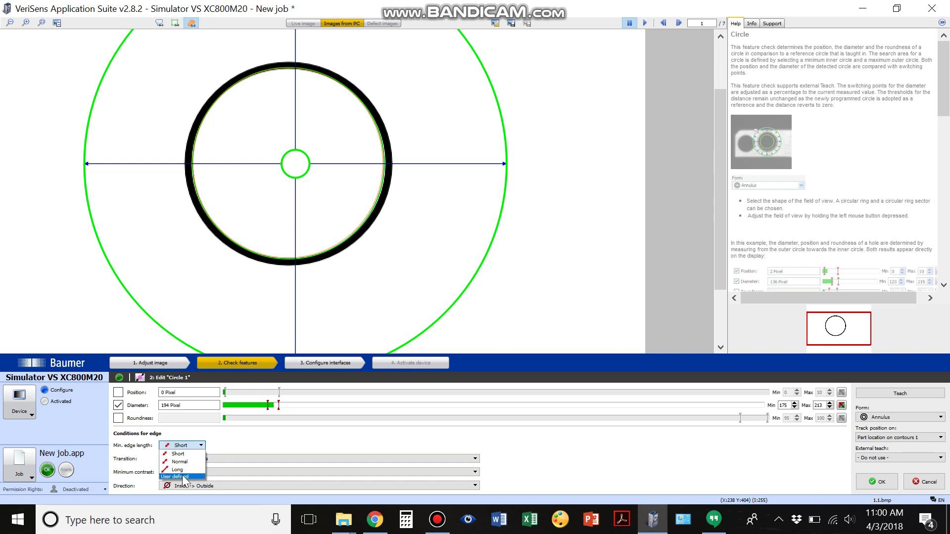
left_click(177, 469)
left_click(185, 446)
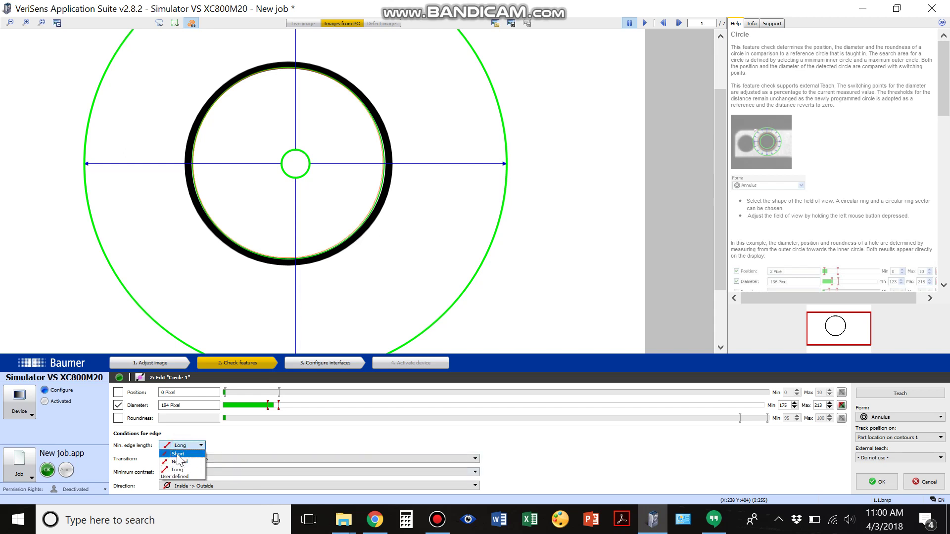
left_click(179, 454)
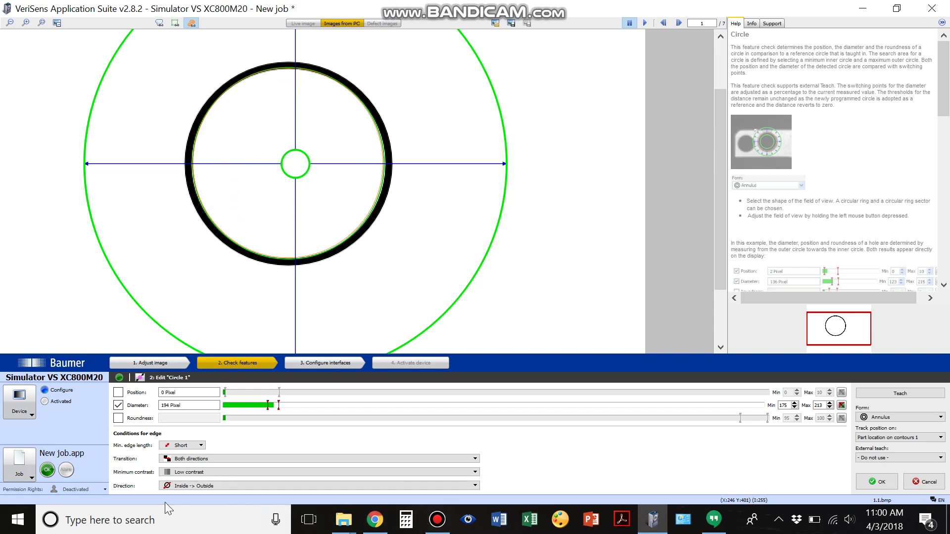
Step: Try High contrast as the Circle check's minimum contrast and return the setting to Low contrast
left_click(210, 474)
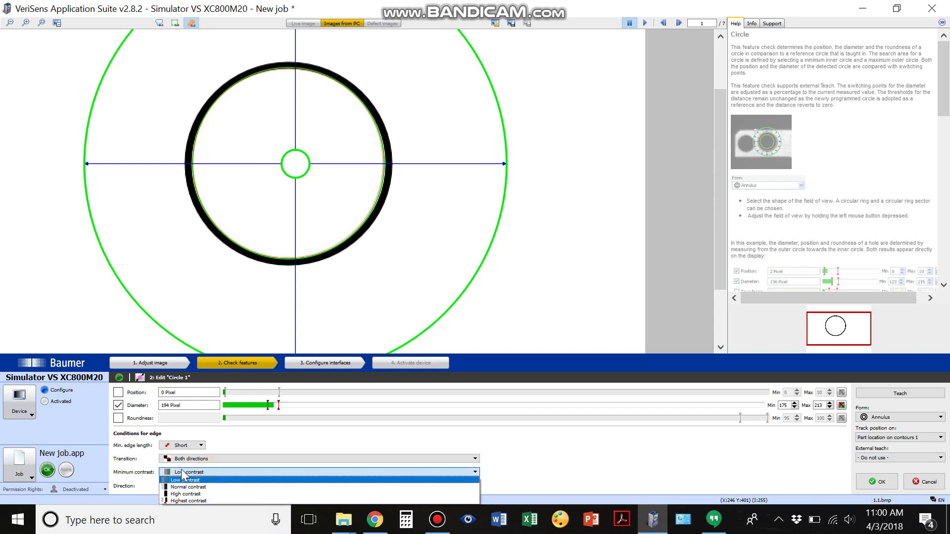
left_click(182, 494)
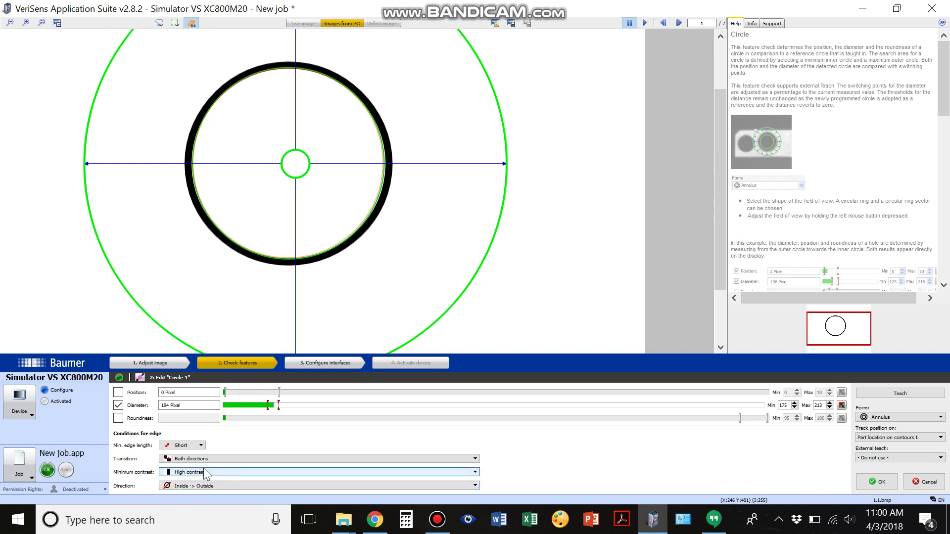
left_click(201, 472)
left_click(190, 481)
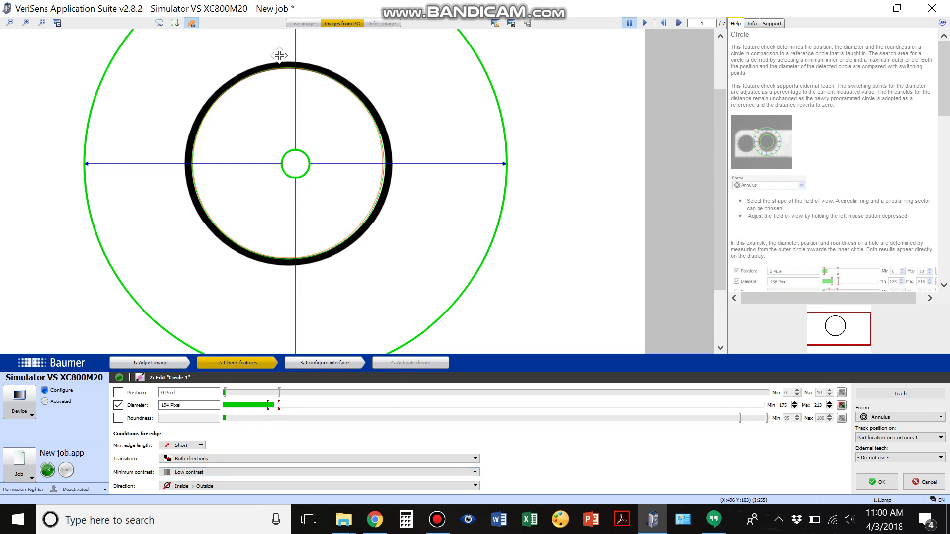
Step: Go to the second image and widen the Diameter limits to a minimum of 75 and a maximum of 662
left_click(10, 23)
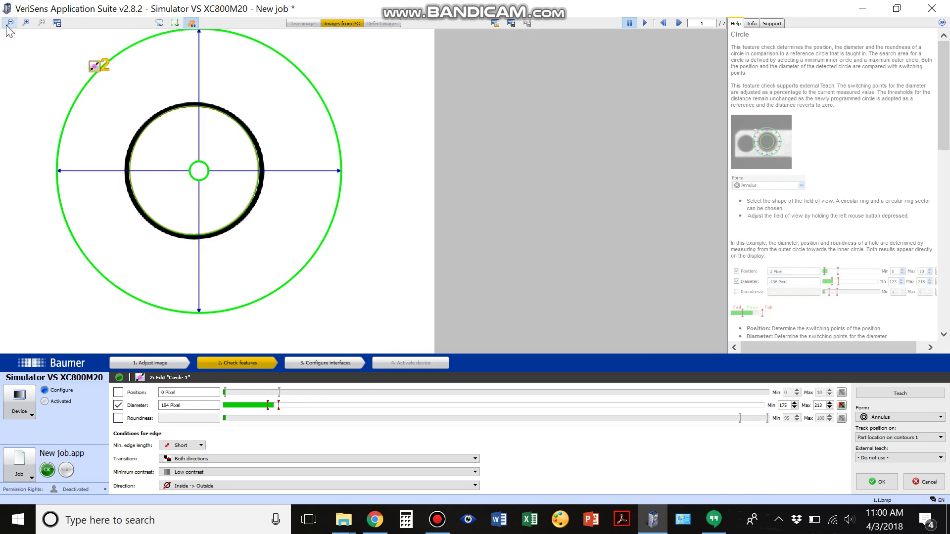
left_click(679, 23)
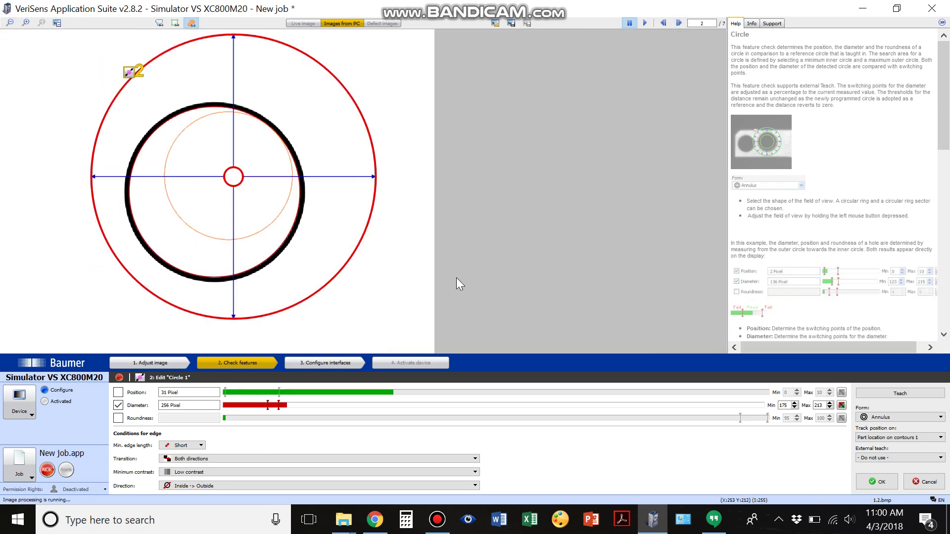
left_click_drag(273, 407, 380, 406)
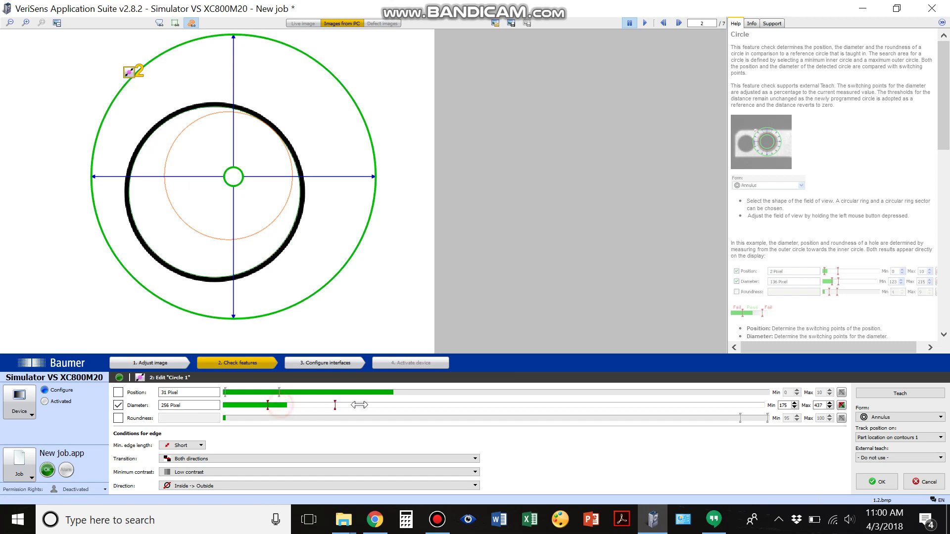
left_click_drag(273, 405, 250, 406)
left_click_drag(381, 404, 391, 404)
Step: Enable the Roundness criterion and compare its result on the first and second images
left_click(118, 419)
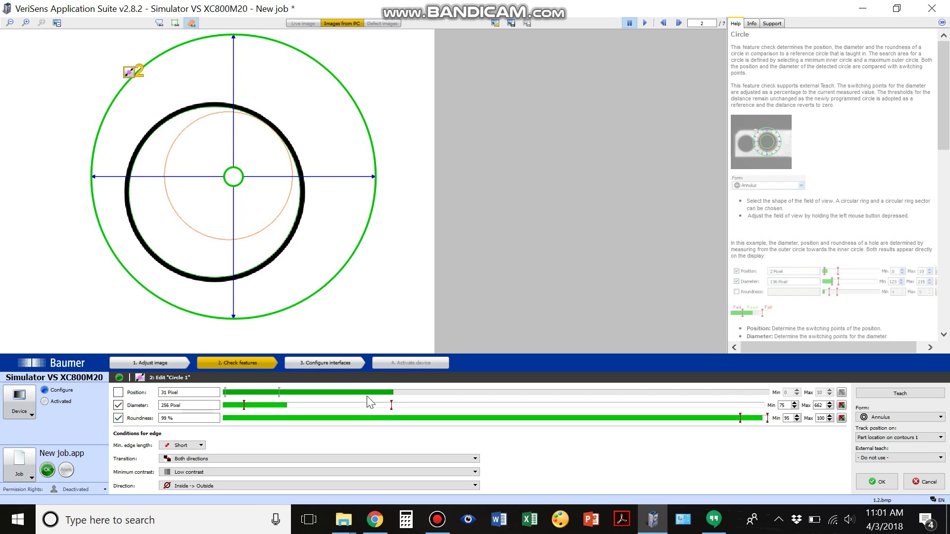
left_click(663, 23)
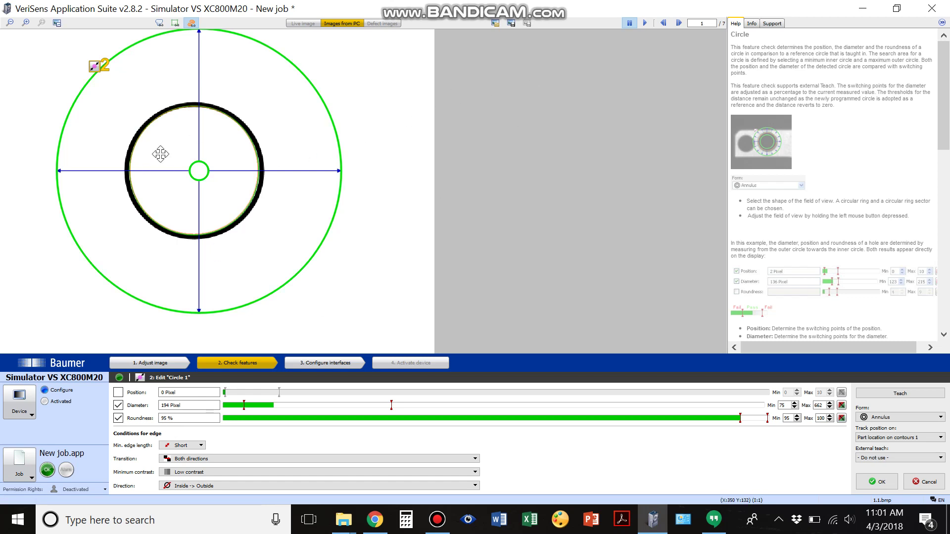
left_click(679, 23)
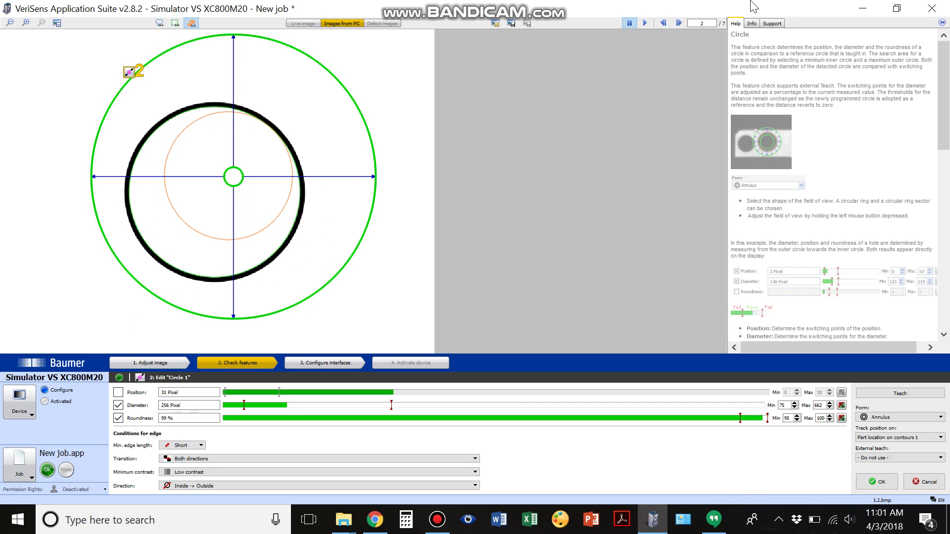
left_click(664, 24)
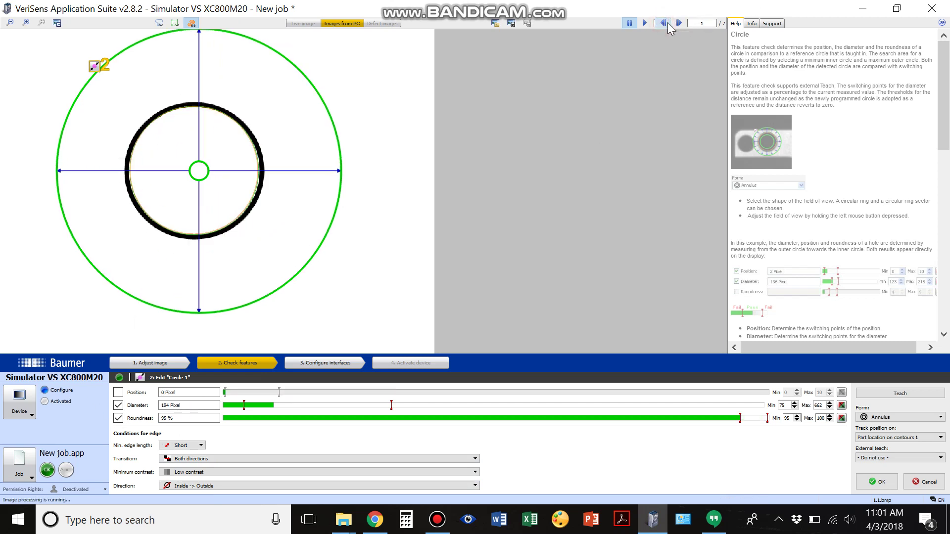
left_click(680, 24)
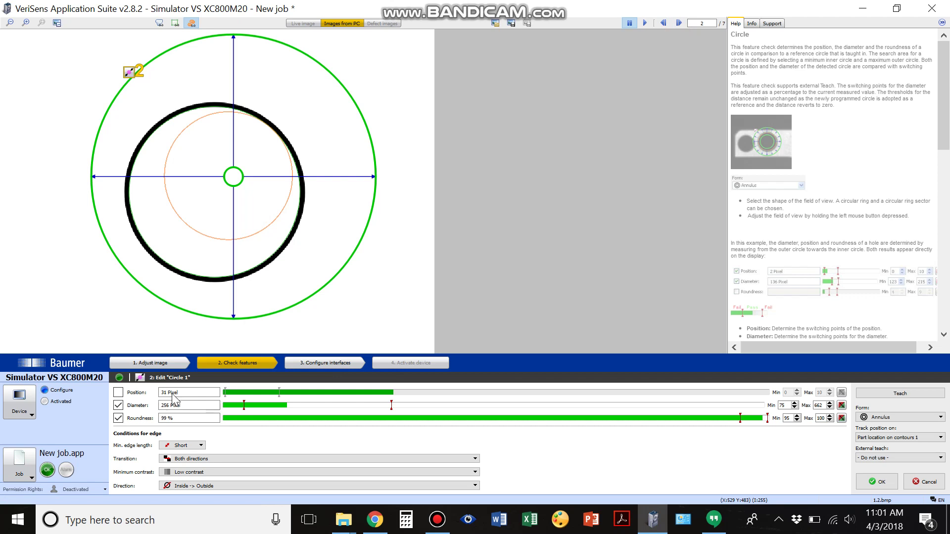
Step: Lower the Roundness minimum to 88 on the third image and to 85 on the fifth image, keeping the criterion enabled
left_click(680, 24)
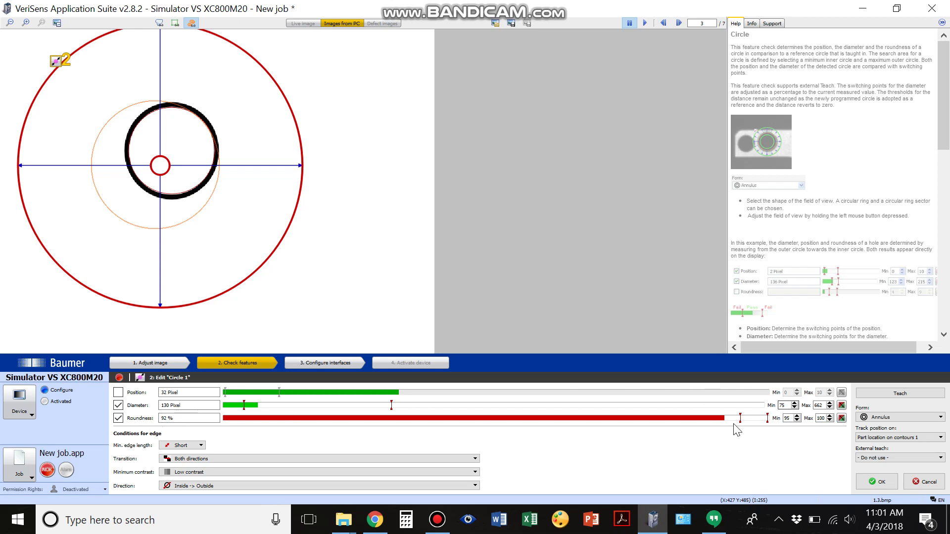
mouse_move(740, 419)
left_mouse_down()
mouse_move(683, 424)
mouse_move(736, 425)
mouse_move(698, 425)
left_mouse_up()
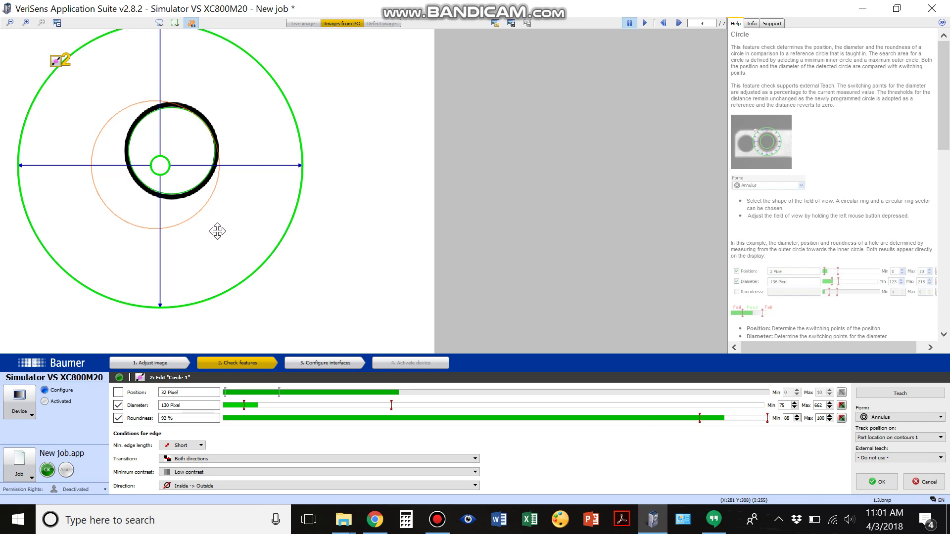
left_click(679, 23)
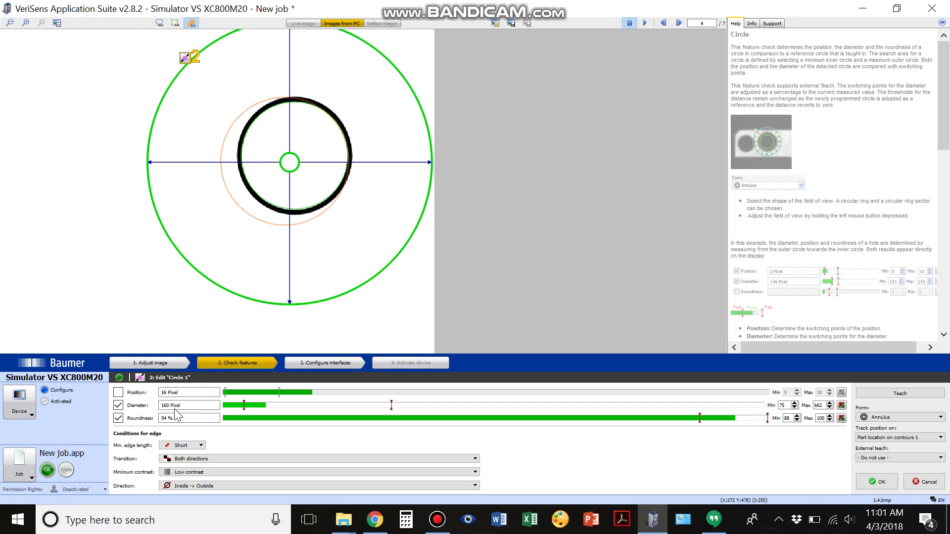
left_click(679, 24)
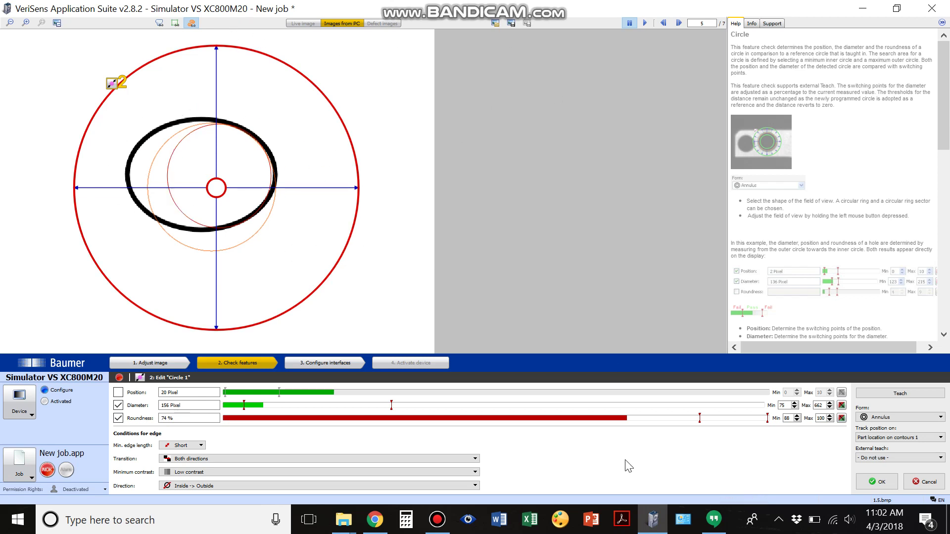
mouse_move(699, 419)
left_mouse_down()
mouse_move(666, 419)
mouse_move(686, 419)
left_mouse_up()
left_click(118, 418)
left_click(118, 418)
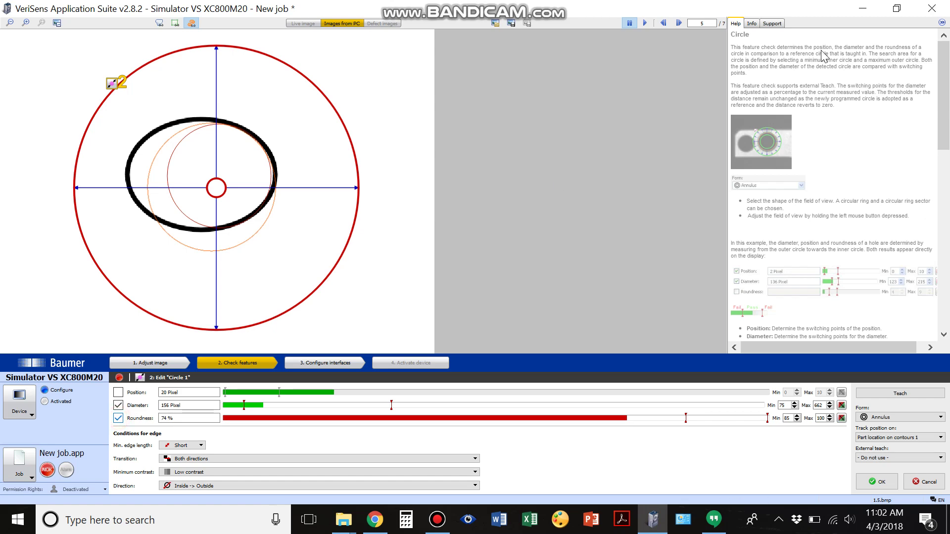
Step: Go to the seventh image with the open ring and disable the Roundness criterion
left_click(680, 24)
left_click(680, 24)
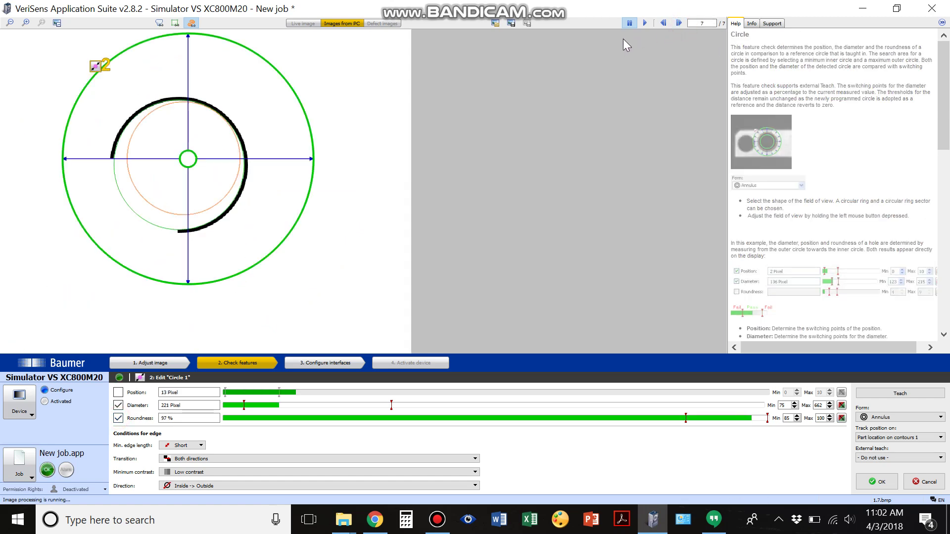
left_click(118, 419)
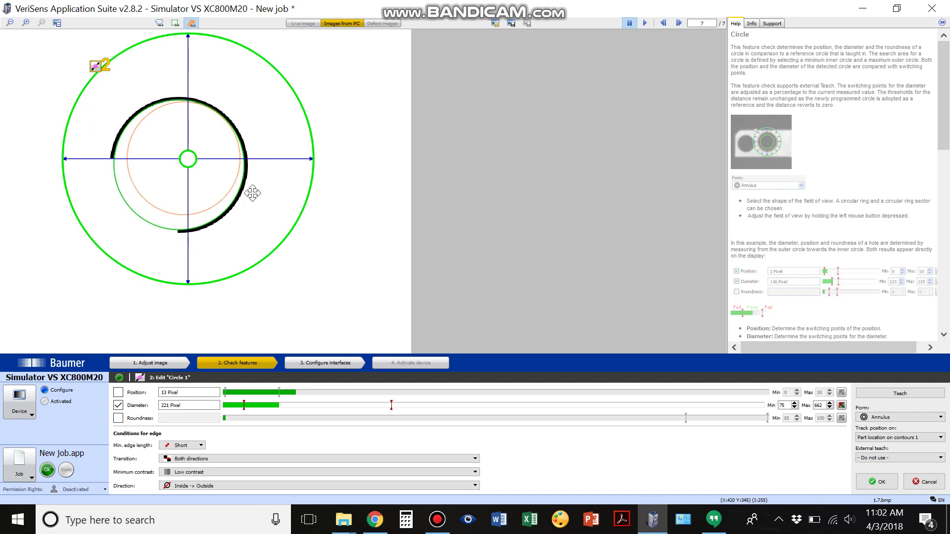
Step: Change the form of the Circle check's search area from Annulus to Sector of annulus
left_click(886, 417)
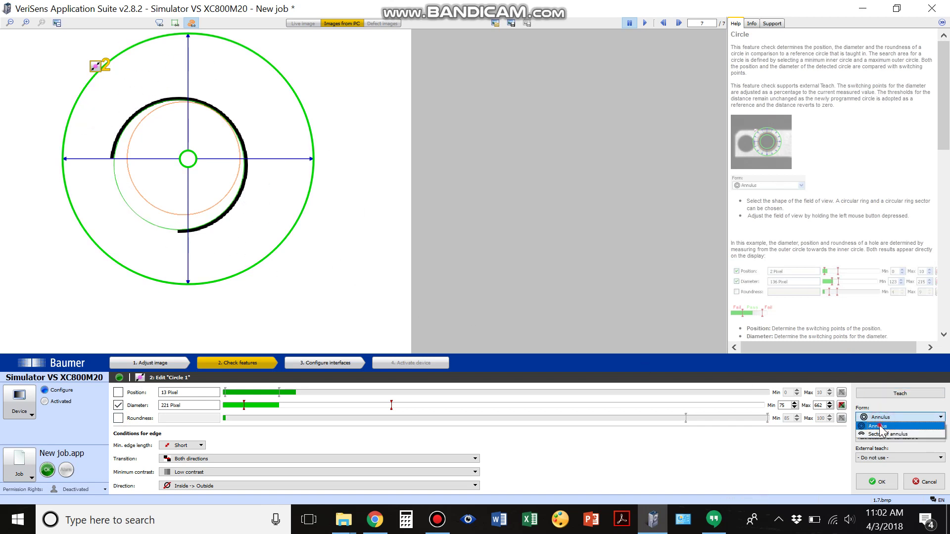
left_click(880, 426)
left_click(876, 417)
left_click(876, 425)
left_click(874, 419)
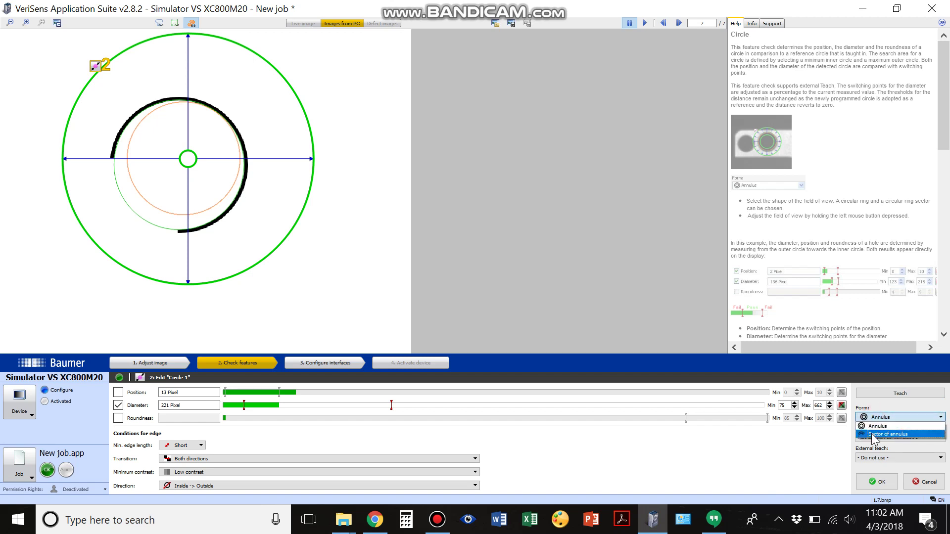
left_click(873, 434)
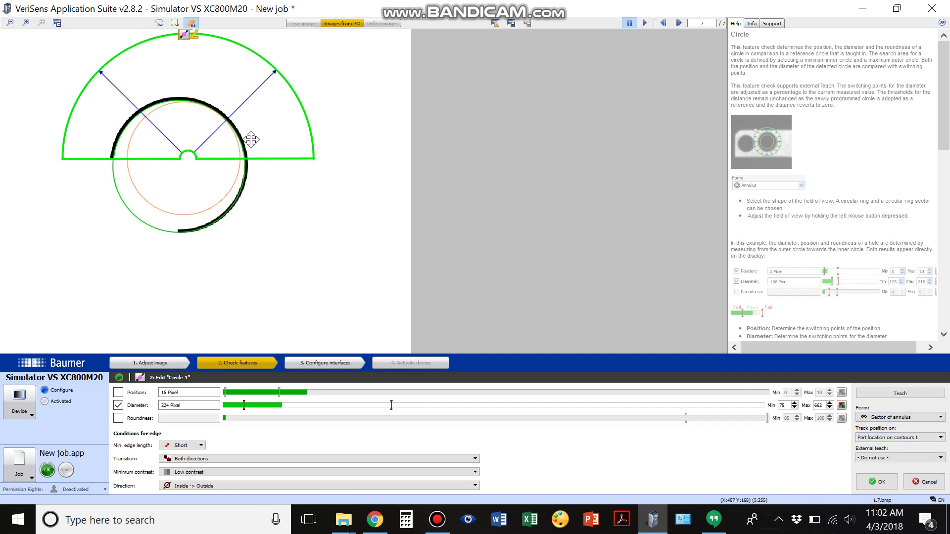
Step: Extend the annulus sector around the open ring's arc, shift it slightly and enlarge its inner radius
left_click_drag(254, 158, 182, 210)
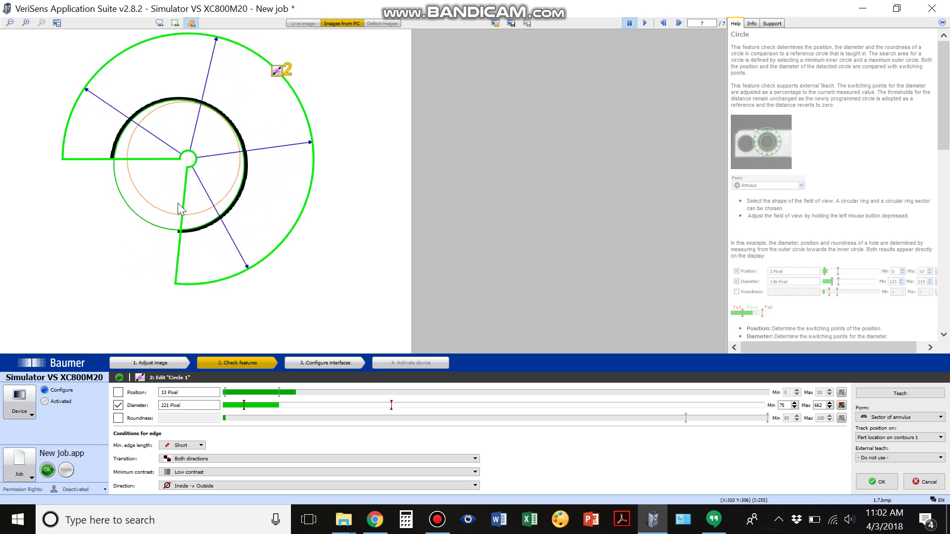
mouse_move(131, 145)
left_mouse_down()
mouse_move(132, 158)
mouse_move(114, 143)
left_mouse_up()
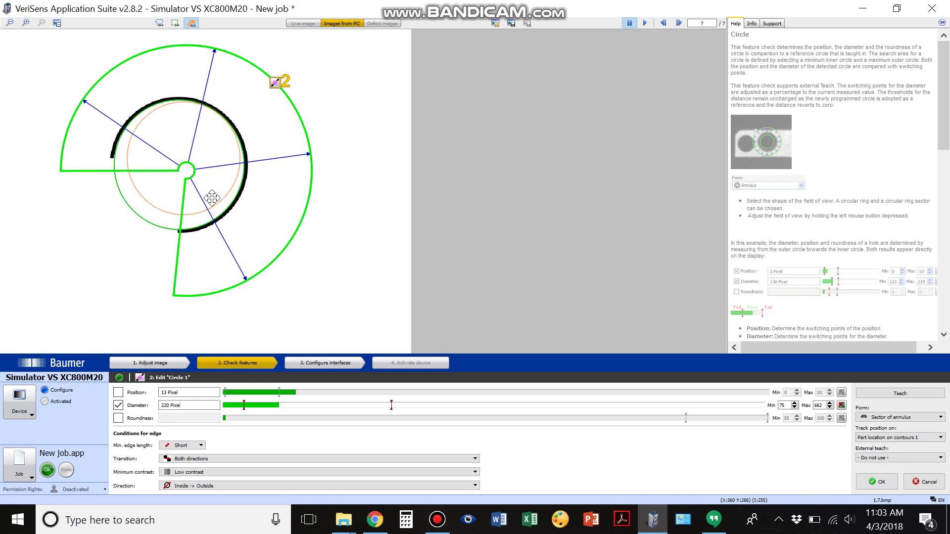
left_click(192, 170)
left_click_drag(192, 170, 221, 173)
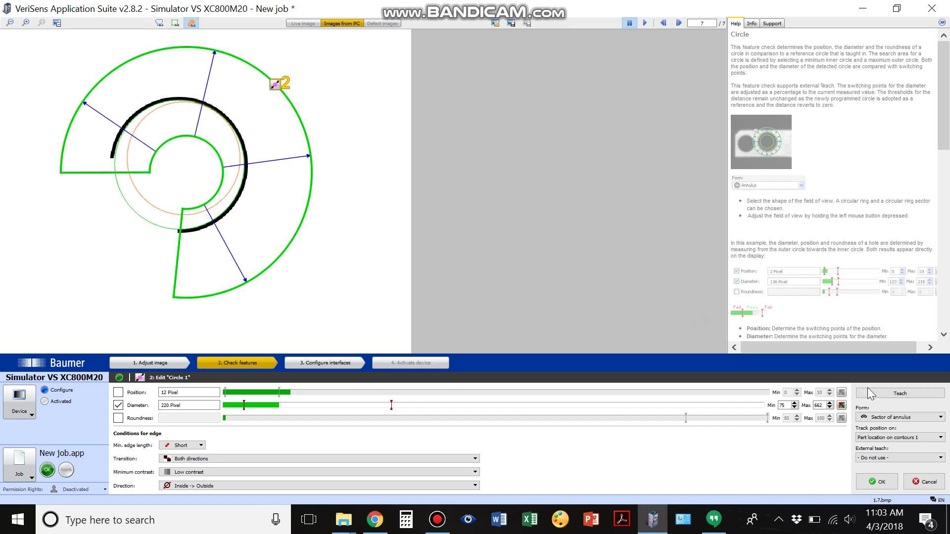
Step: Switch the search area's form to Annulus for comparison and back to Sector of annulus
left_click(905, 417)
left_click(880, 426)
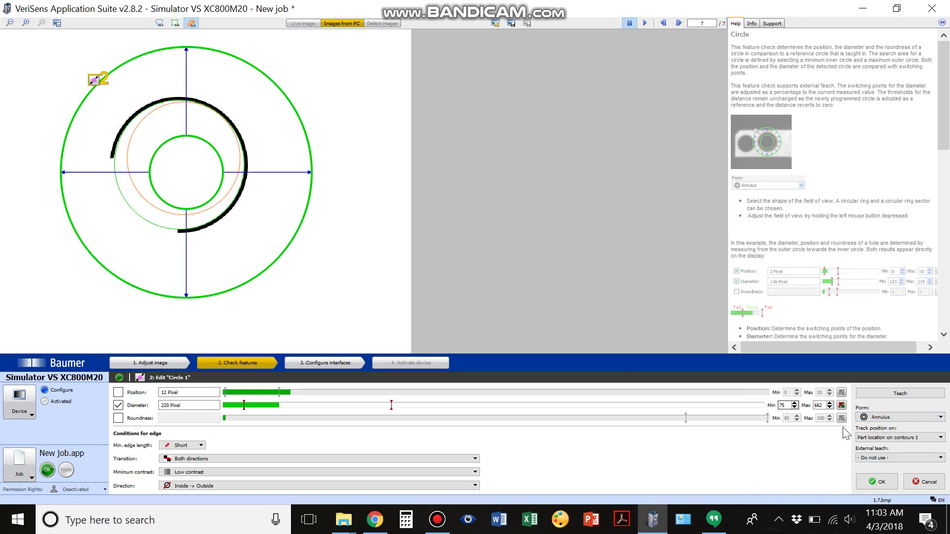
left_click(885, 417)
left_click(881, 434)
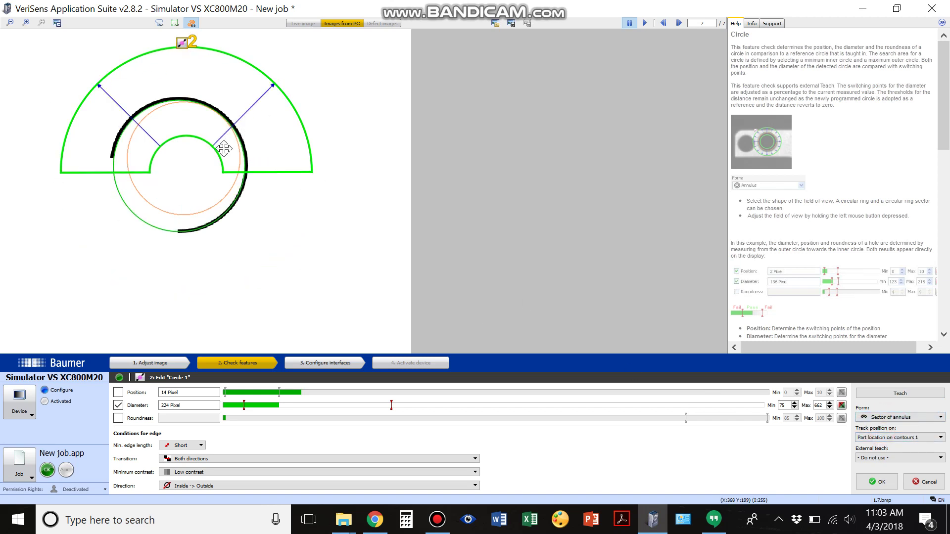
Step: Refit the annulus sector to about three quarters of a circle around the open ring with smaller radii, and toggle the Diameter criterion
mouse_move(264, 171)
left_mouse_down()
mouse_move(208, 243)
mouse_move(186, 237)
mouse_move(232, 163)
mouse_move(187, 121)
mouse_move(153, 119)
mouse_move(176, 114)
mouse_move(171, 106)
mouse_move(225, 118)
mouse_move(216, 143)
mouse_move(311, 193)
mouse_move(238, 257)
mouse_move(302, 136)
left_mouse_up()
left_click_drag(231, 128, 202, 122)
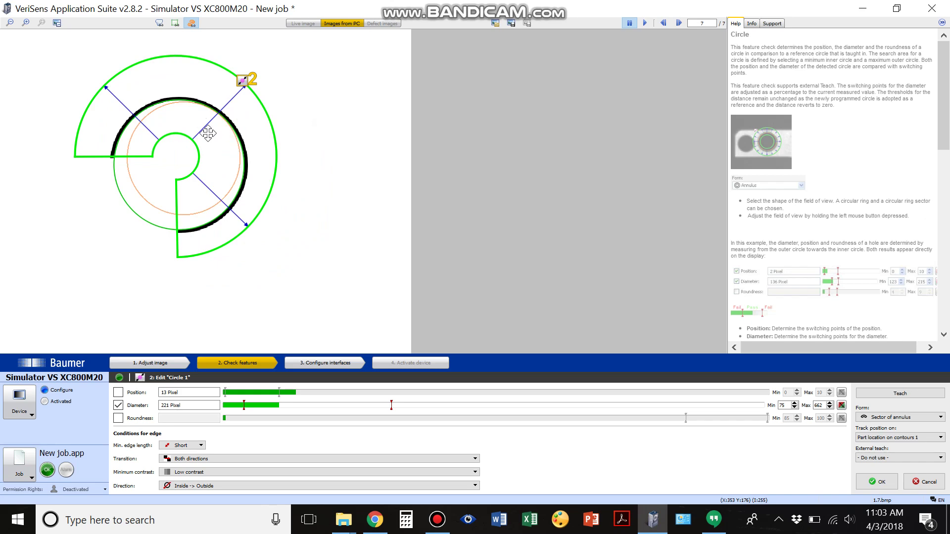
left_click(118, 405)
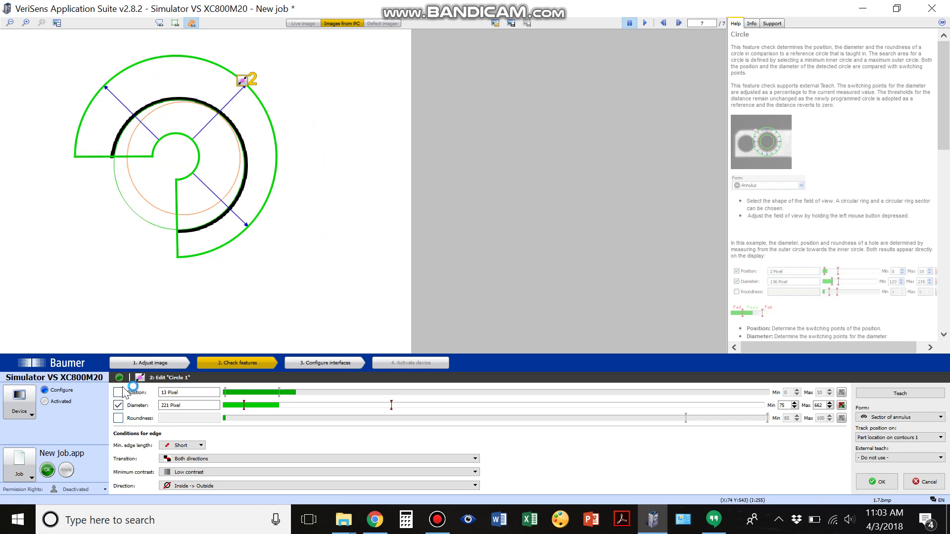